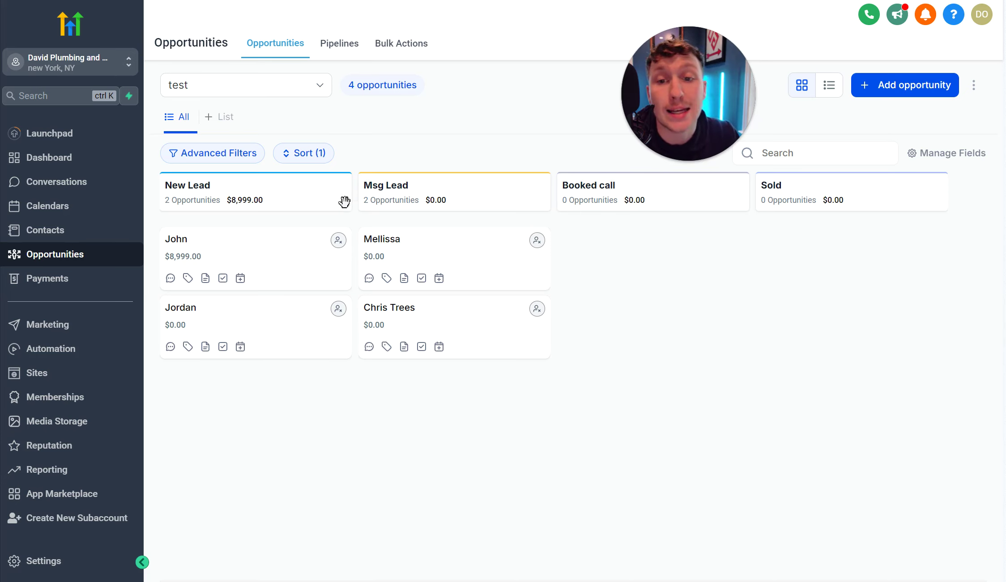
- Start a new opportunity and examine the choices offered for its pipeline and stage
left_click(909, 88)
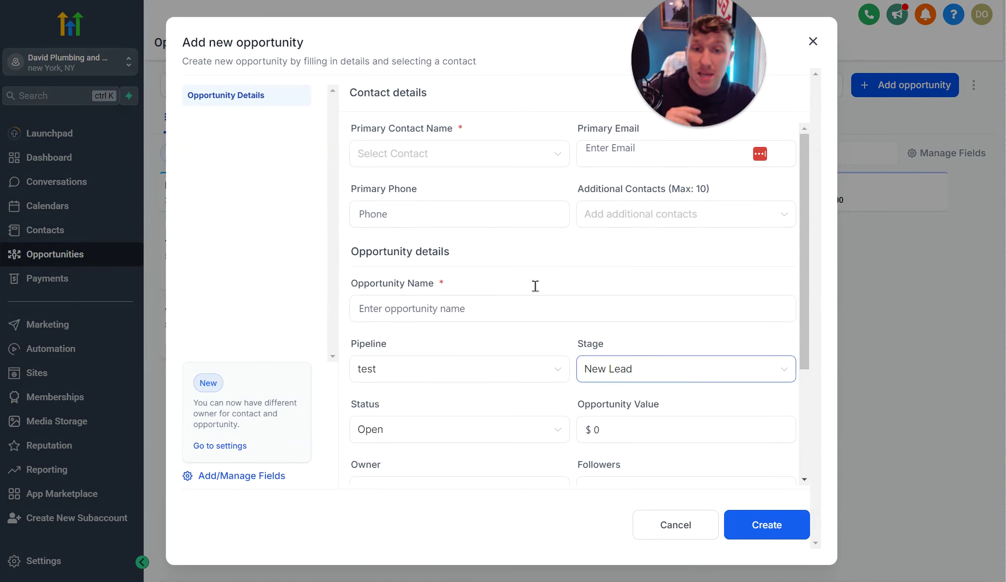
left_click(508, 311)
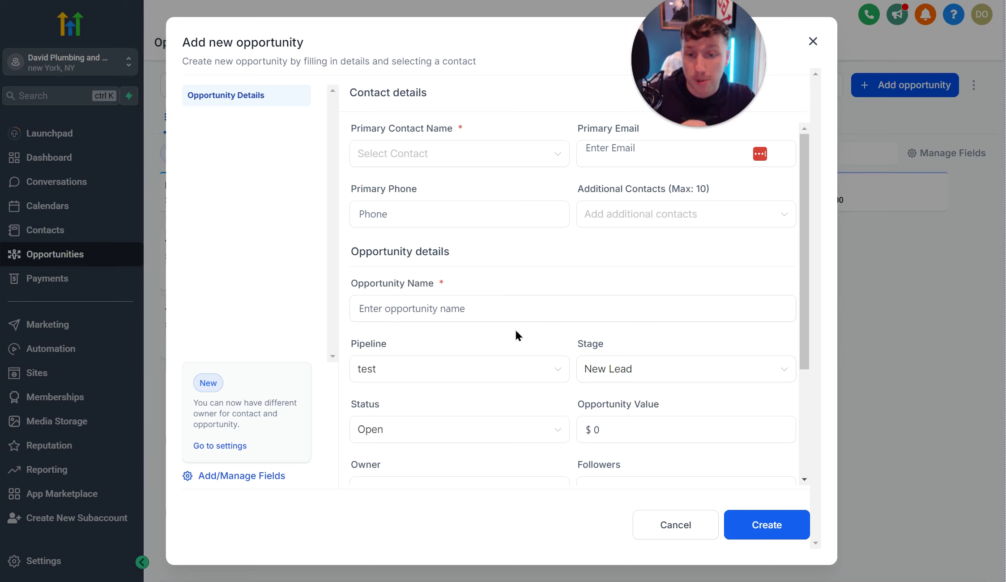
scroll(515, 333, "down", 3)
left_click(478, 211)
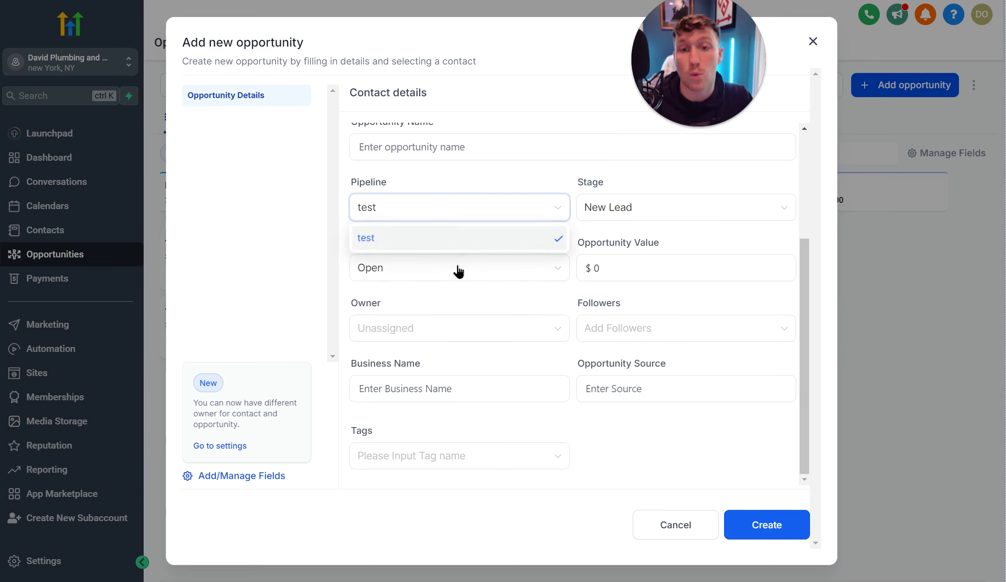
left_click(505, 173)
left_click(626, 217)
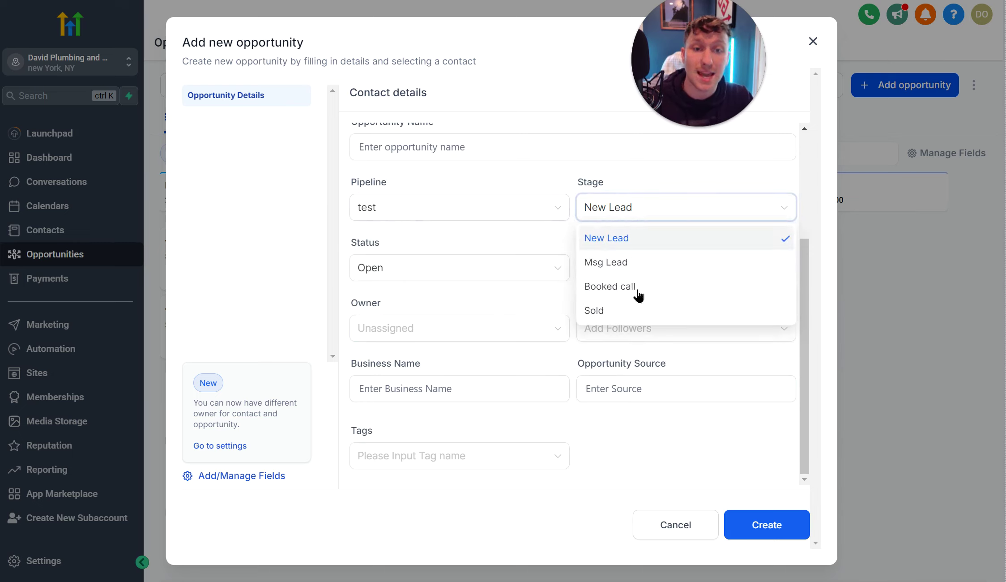
left_click(551, 183)
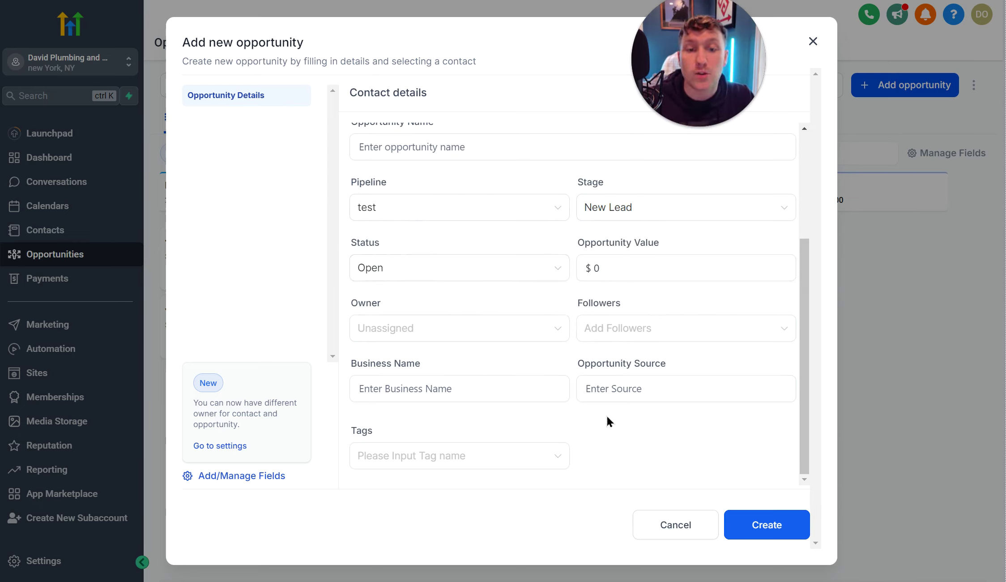
- Set the new opportunity's value to $500 and check which tags are available for it
left_click(649, 390)
left_click(650, 268)
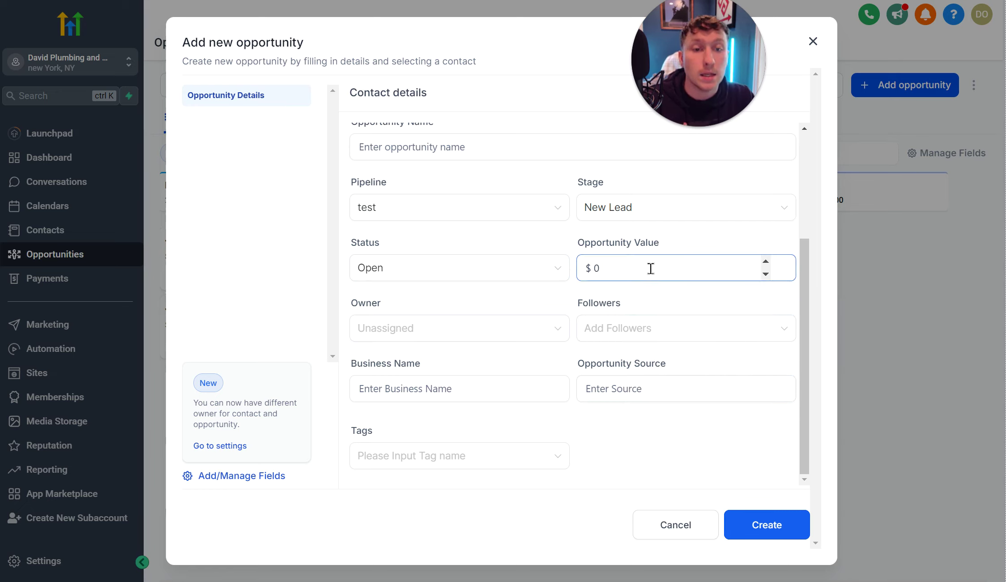
key("BackSpace")
type("500")
left_click(551, 467)
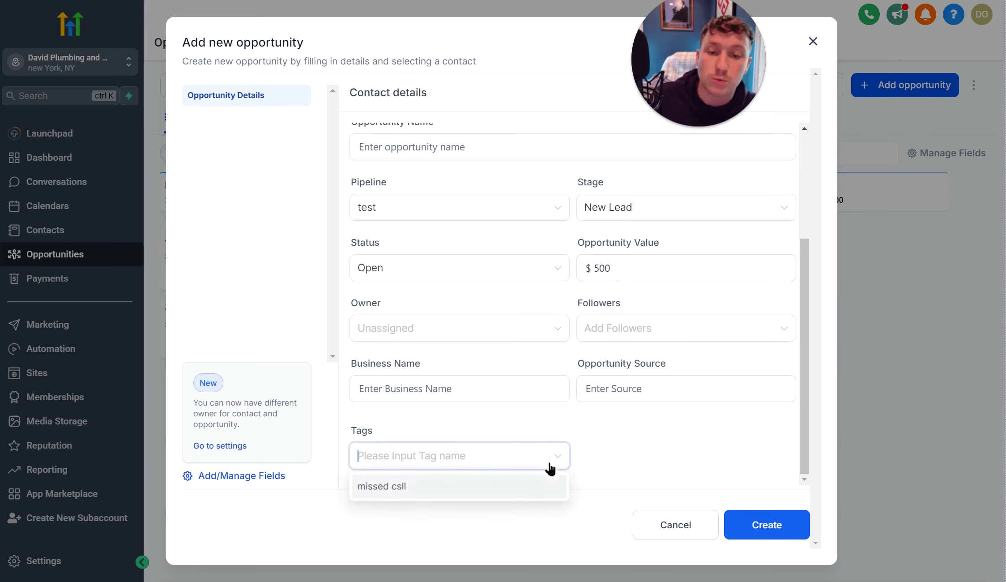
left_click(612, 453)
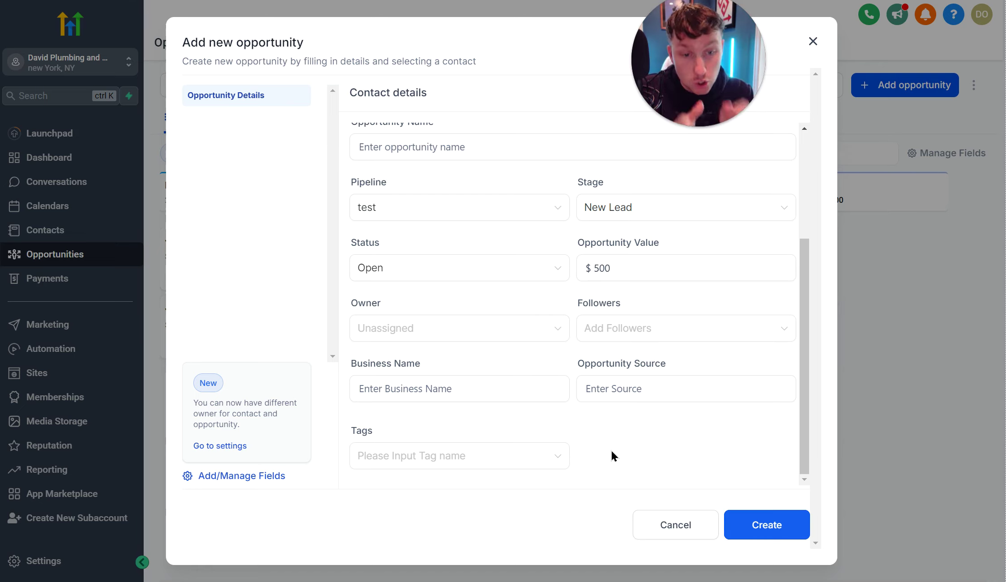
- Check the existing contacts available as primary contact and discard the new opportunity
scroll(791, 216, "up", 4)
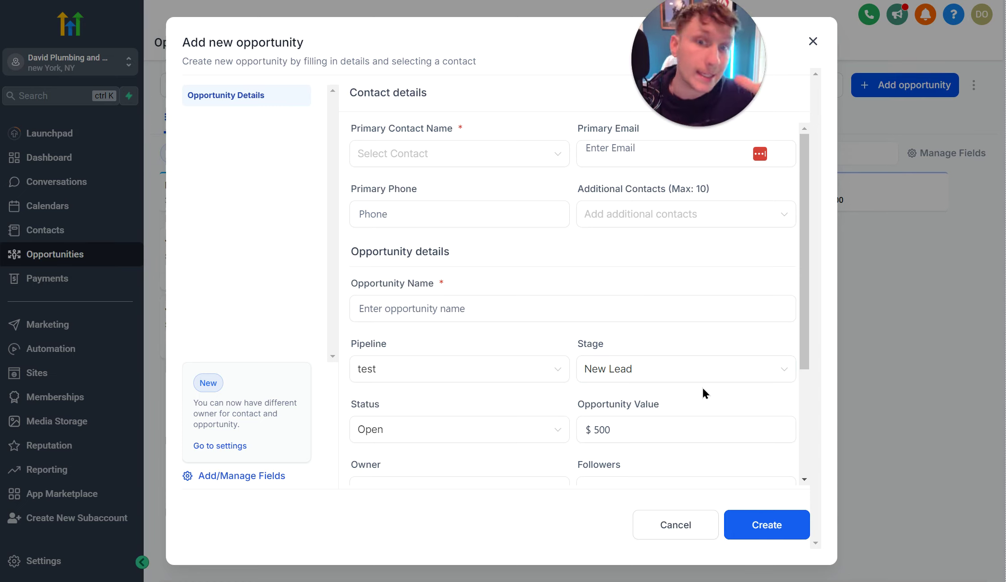
left_click(563, 159)
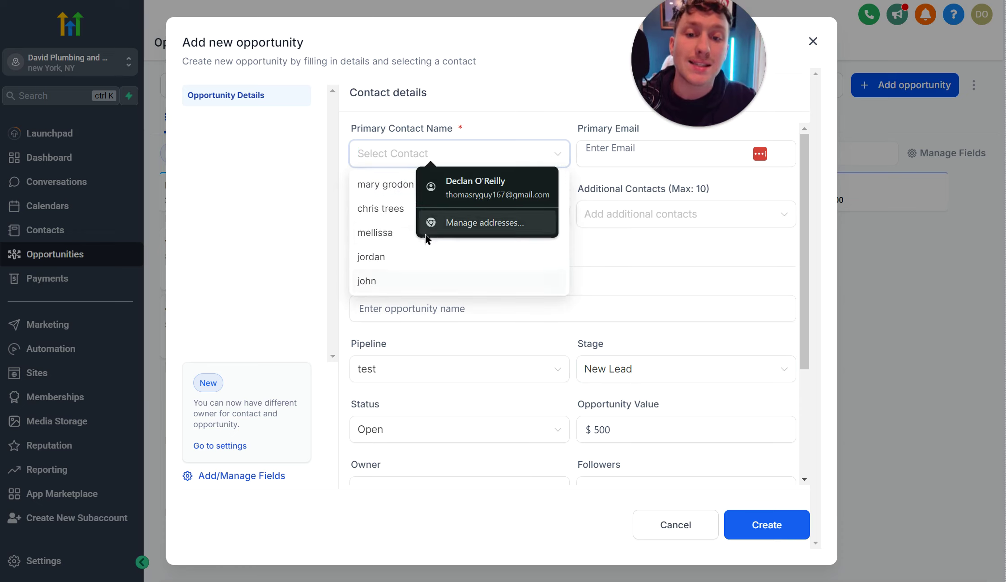
left_click(309, 238)
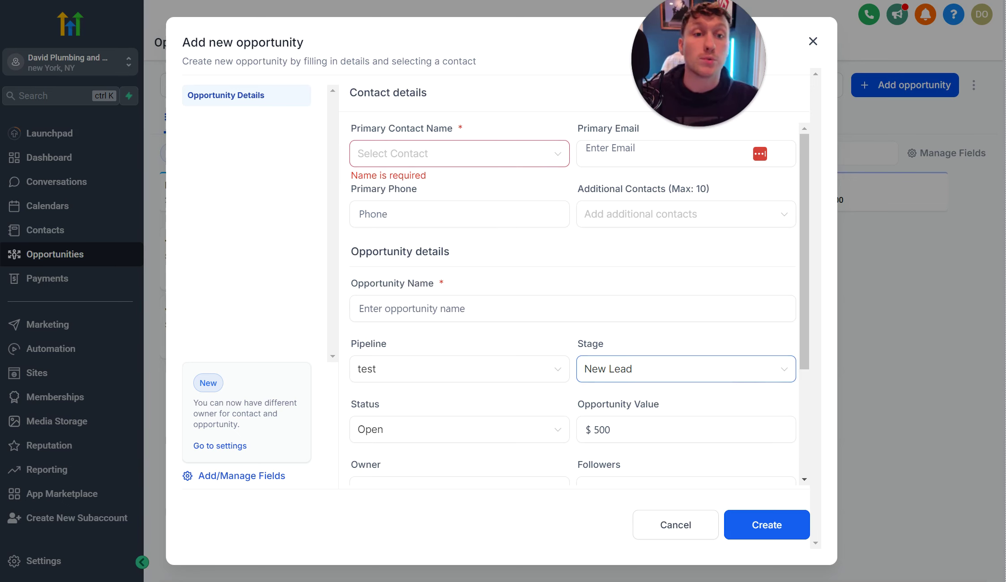
left_click(813, 43)
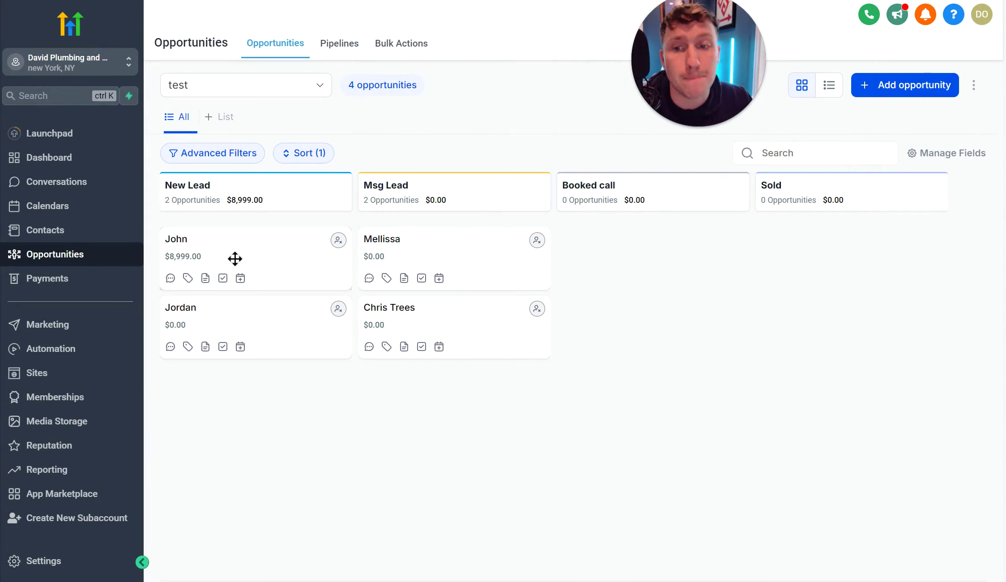
- Move the $8,999 opportunity to Booked call, and the second Msg Lead opportunity to Sold and back to Booked call
left_click_drag(233, 260, 620, 267)
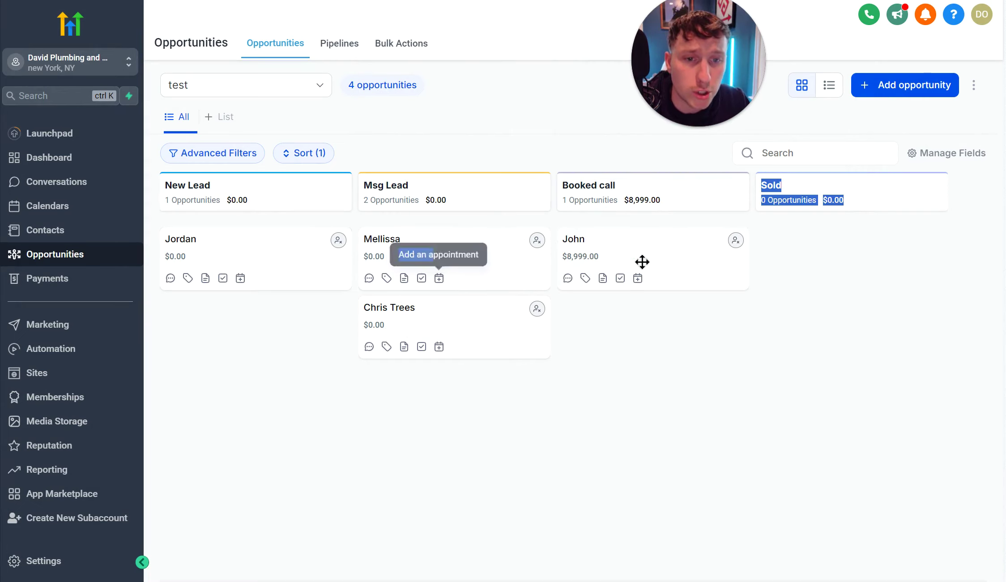
left_click_drag(447, 333, 876, 268)
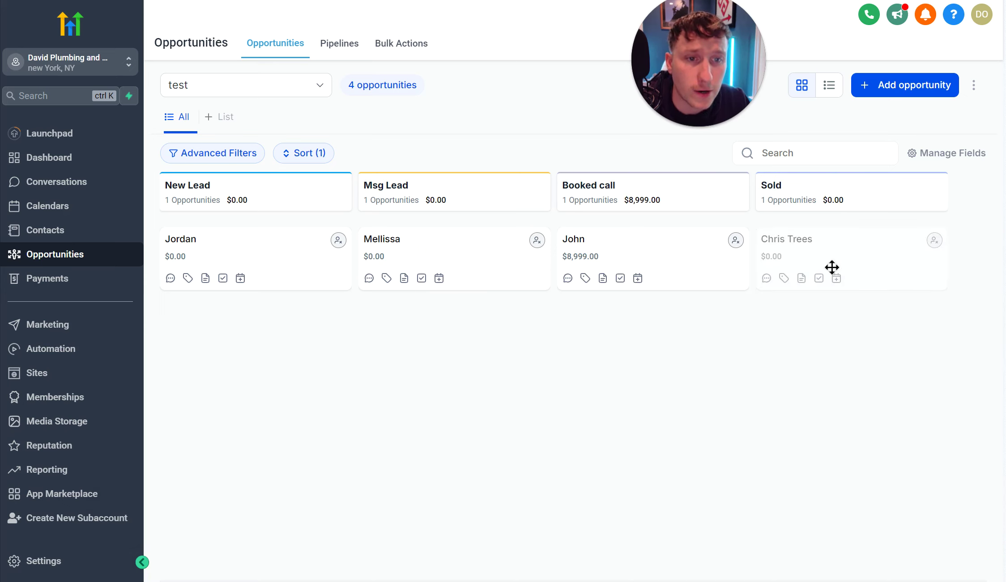
left_click_drag(820, 253, 641, 294)
- Move the remaining Msg Lead opportunity to Booked call and return the first Booked call opportunity to Msg Lead
left_click_drag(499, 269, 739, 343)
left_click_drag(631, 314, 452, 246)
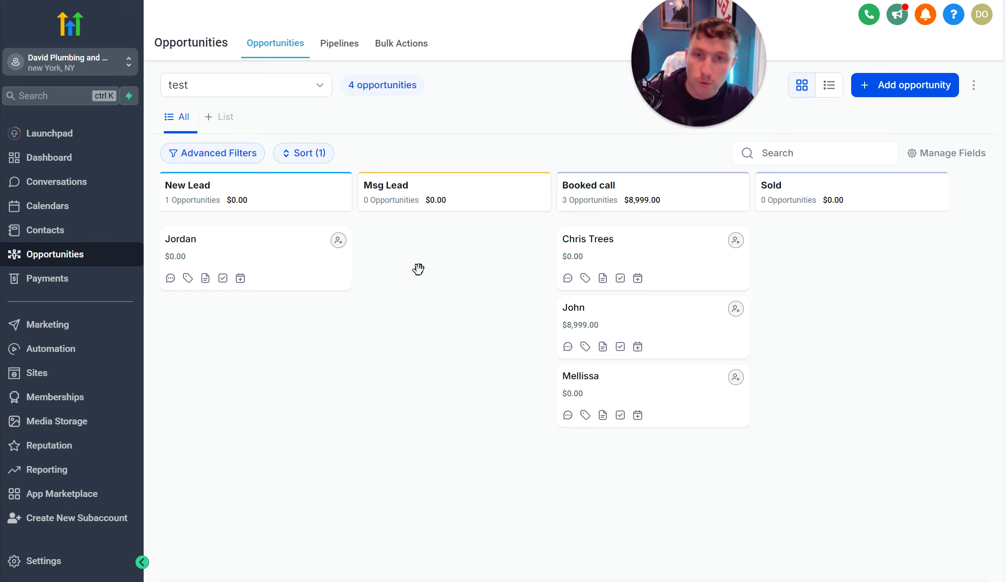
left_click_drag(664, 252, 450, 256)
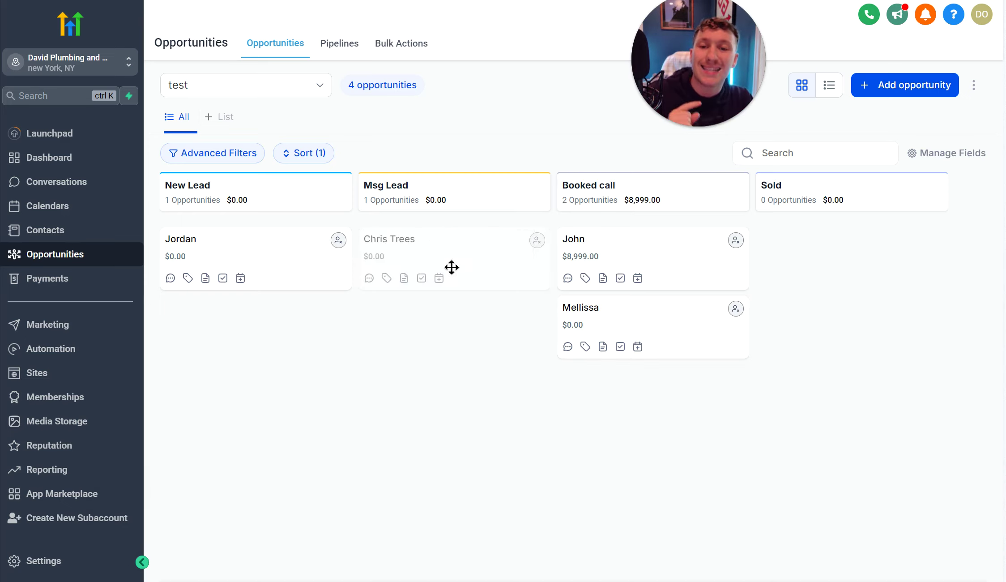
- View the list of pipelines and return to the opportunities board
left_click(333, 48)
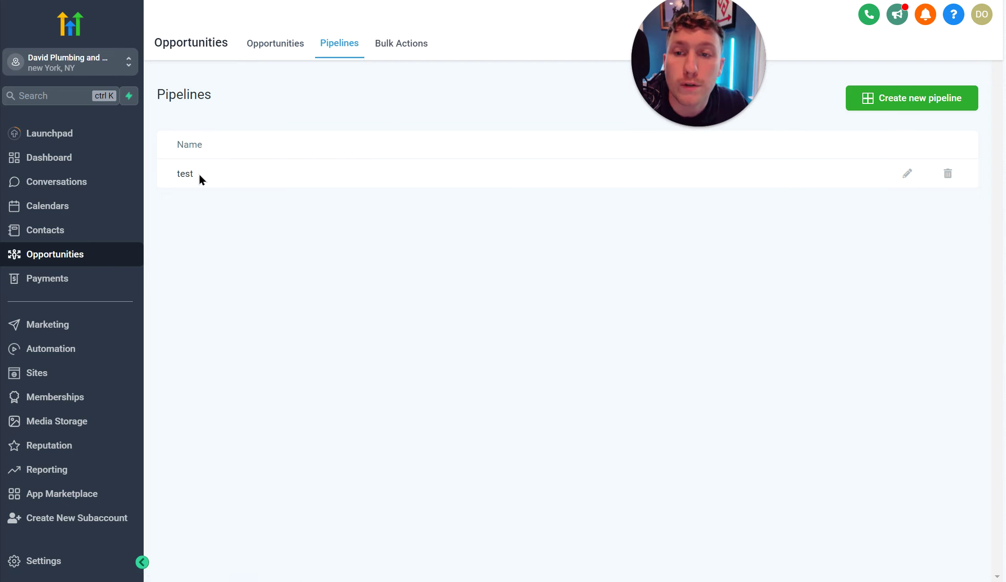
left_click(266, 45)
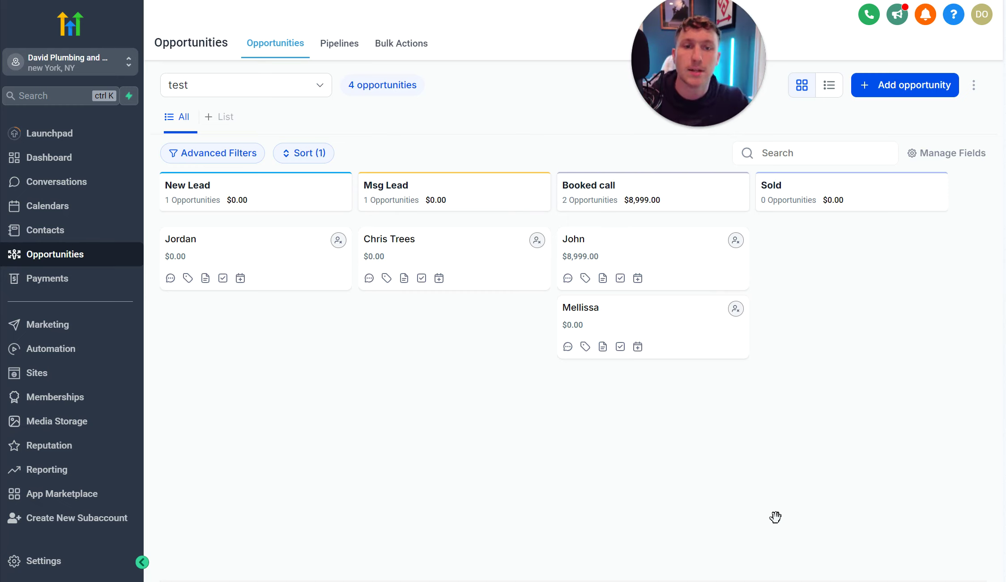
- Start creating a new pipeline and name it Pipeline 2
left_click(349, 50)
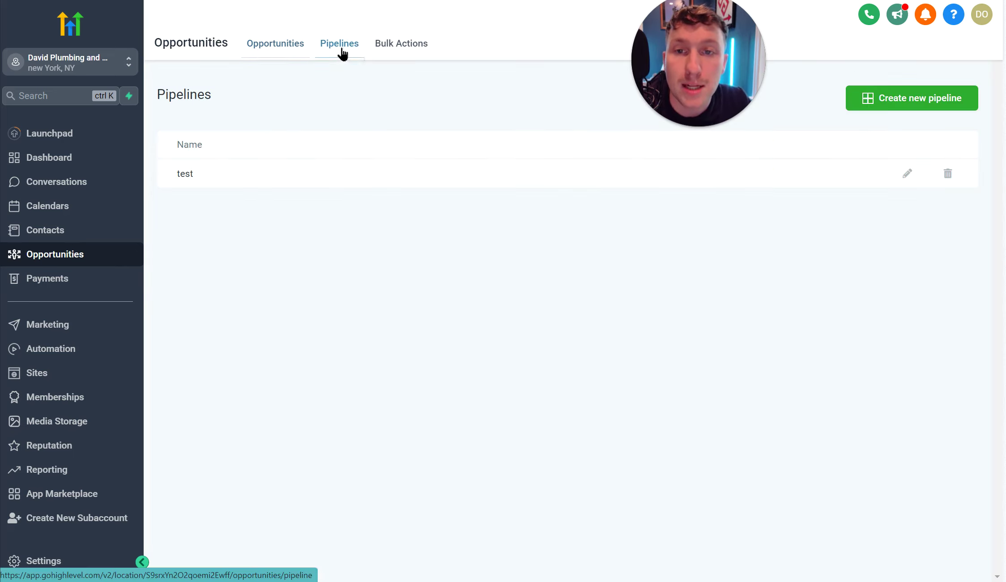
left_click(888, 108)
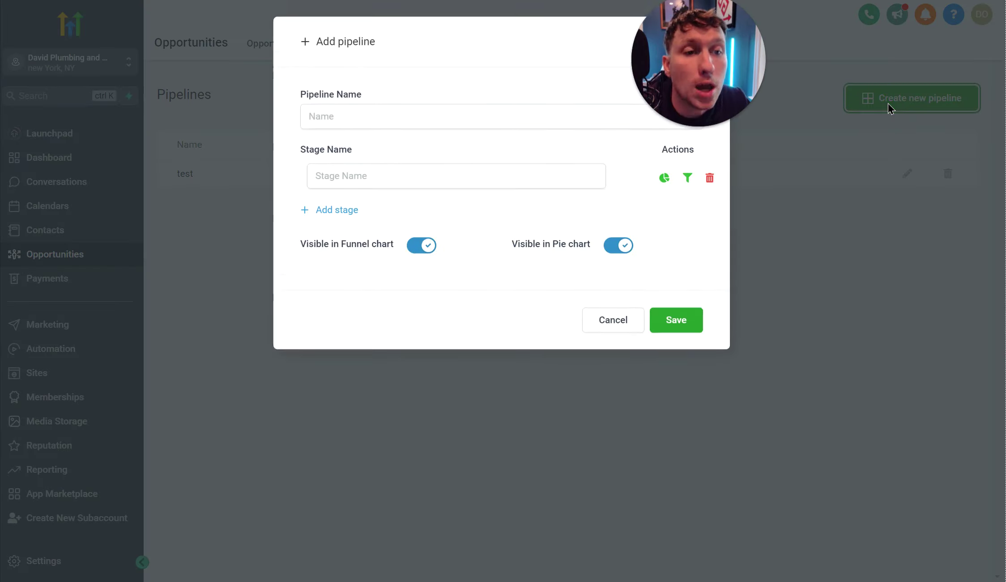
left_click(439, 185)
left_click(392, 129)
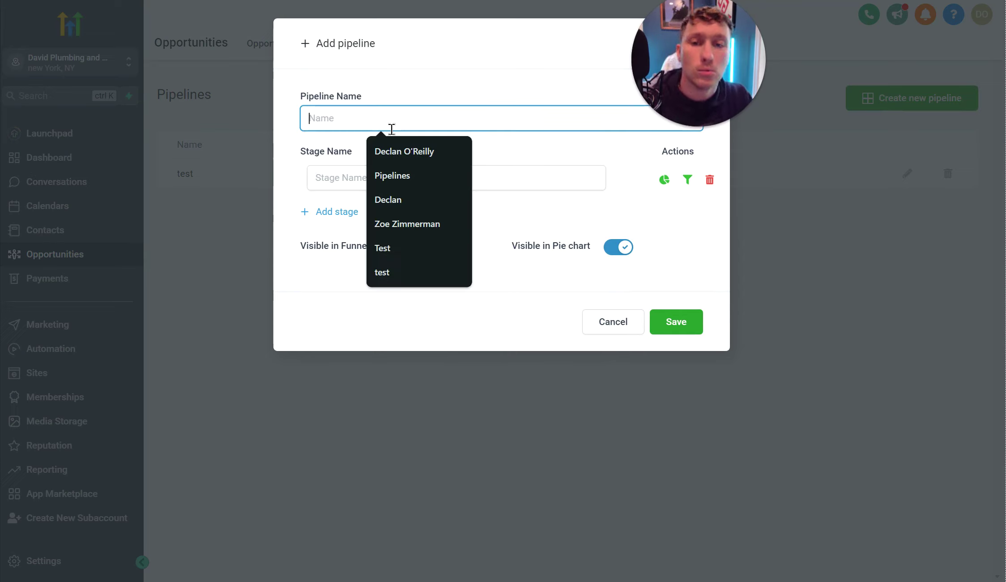
type("tes")
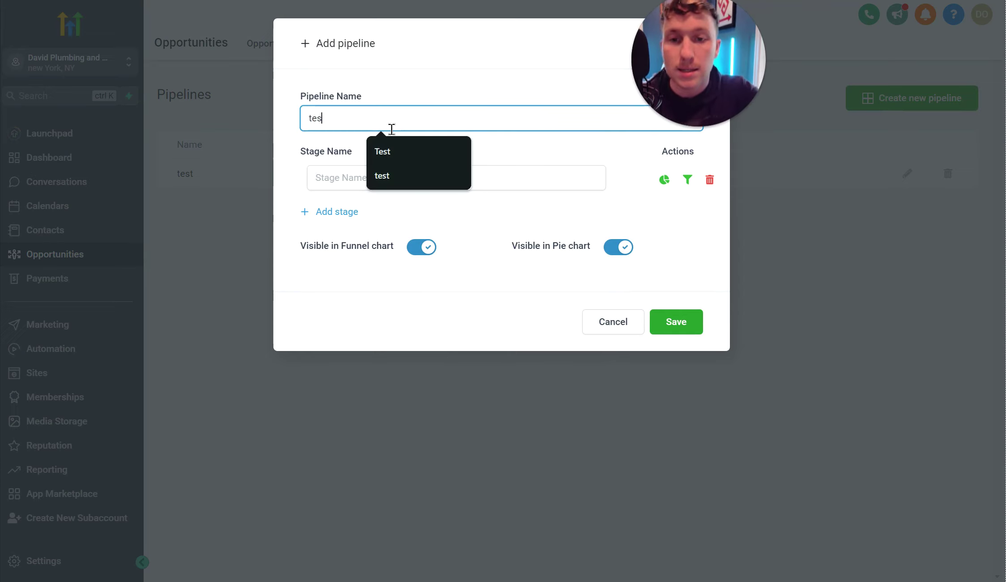
key("BackSpace")
type("pip")
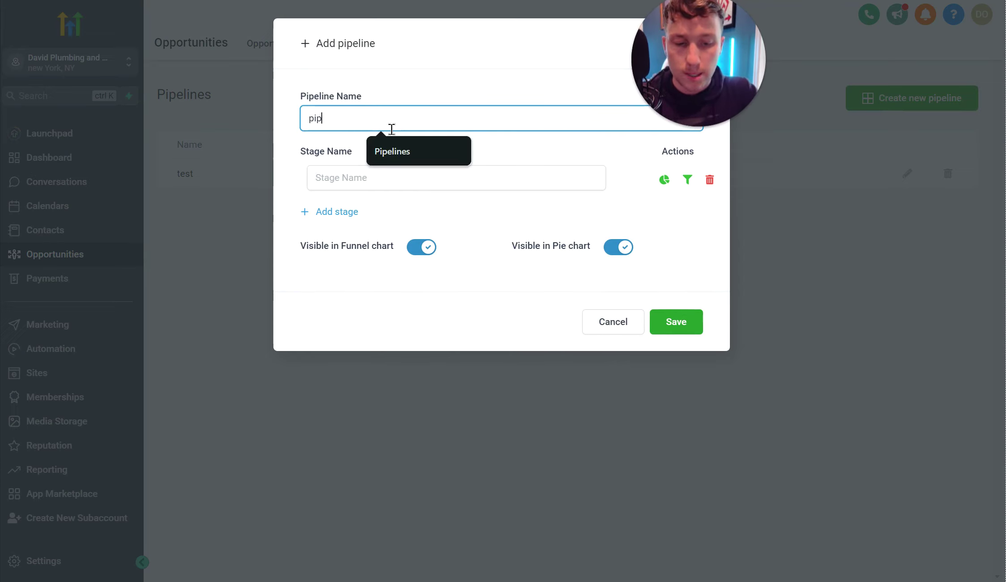
left_click(399, 152)
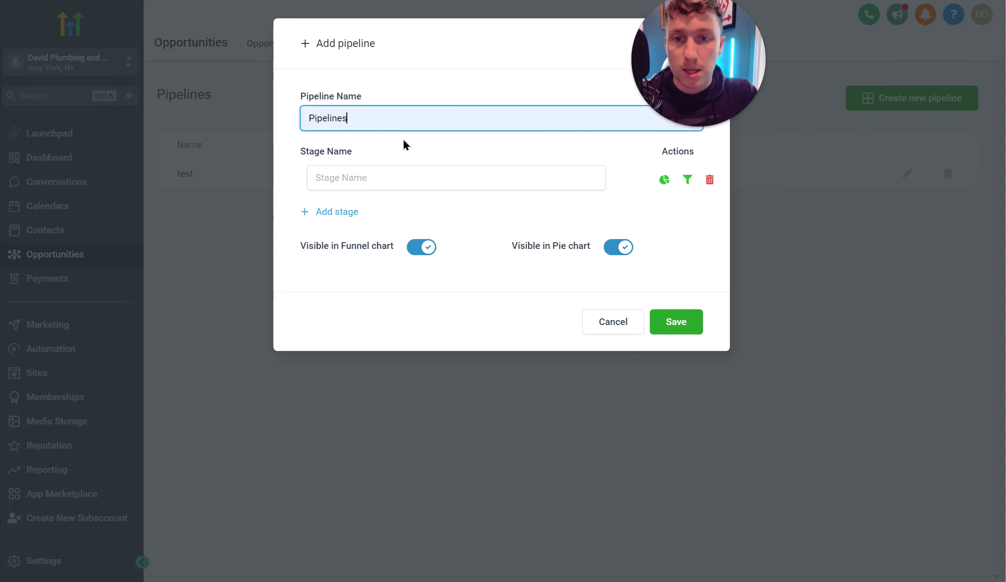
key("BackSpace")
type("2")
- Give Pipeline 2 the stages new lead, booked call and sold, and save it
left_click(420, 179)
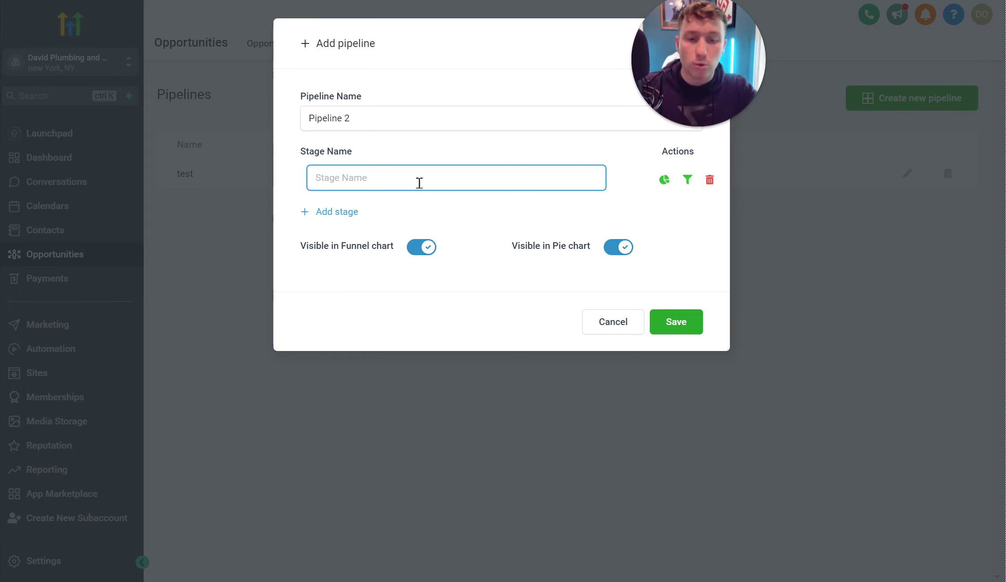
type("new lead")
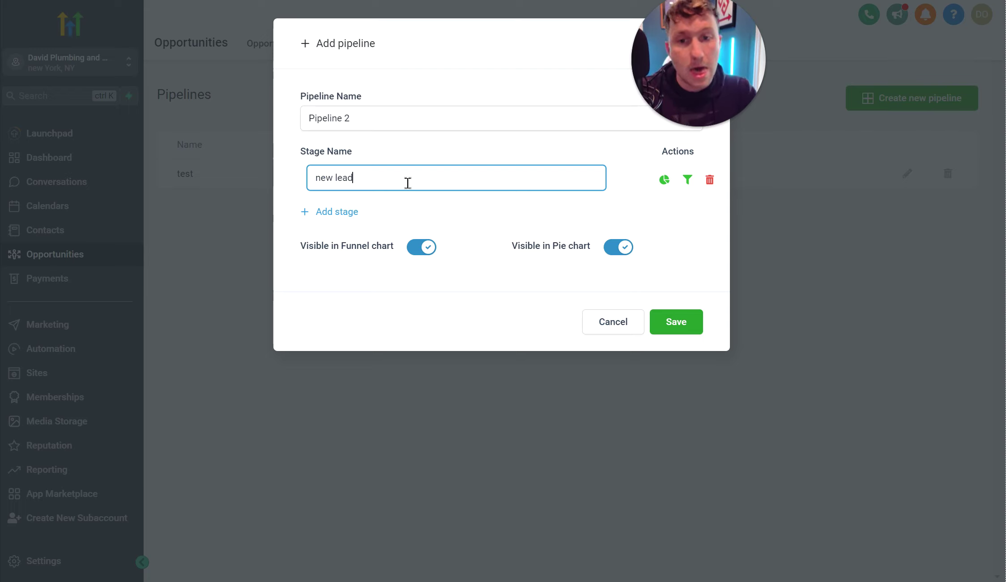
left_click(349, 210)
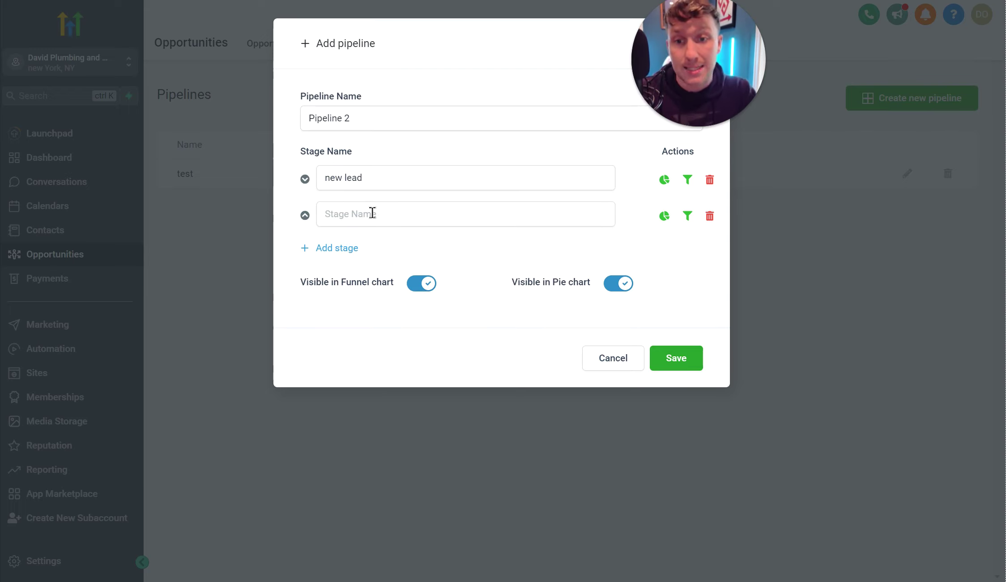
type("booked")
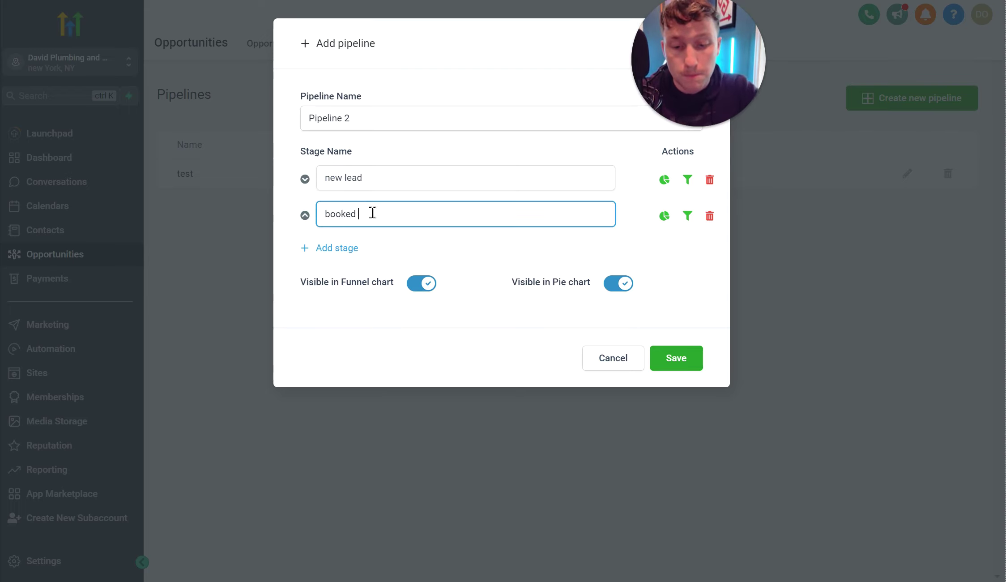
type(" call")
left_click(343, 250)
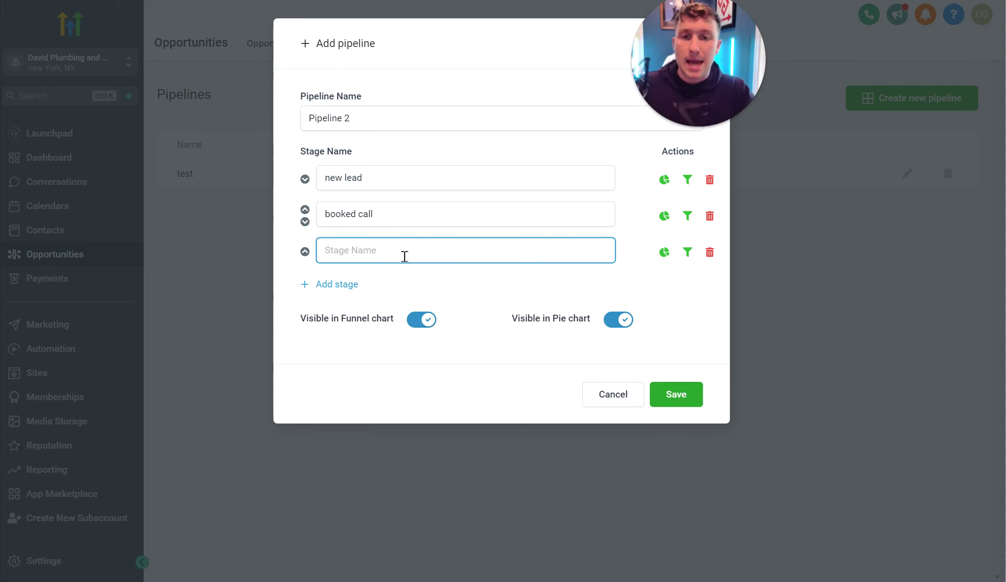
type("sold")
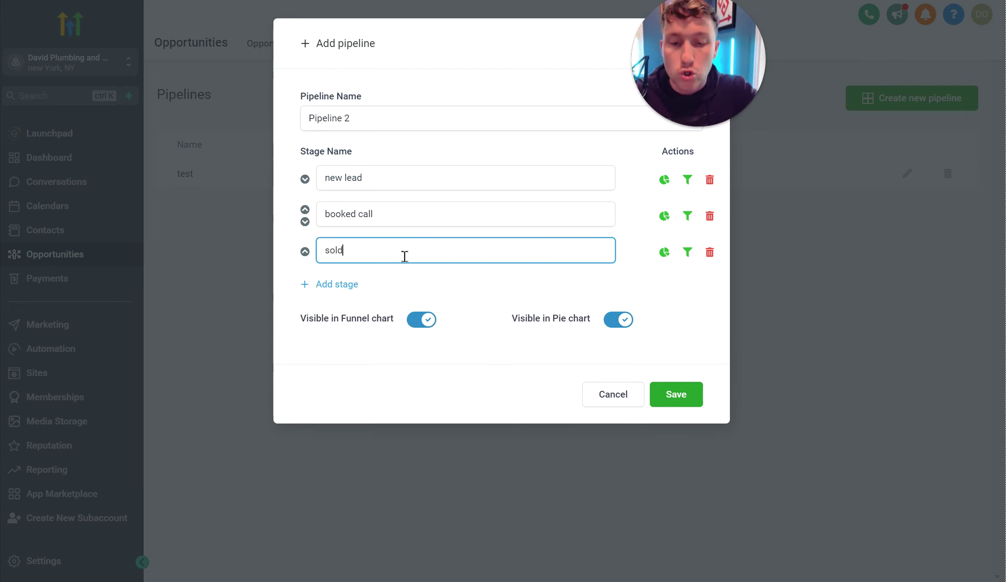
left_click(657, 393)
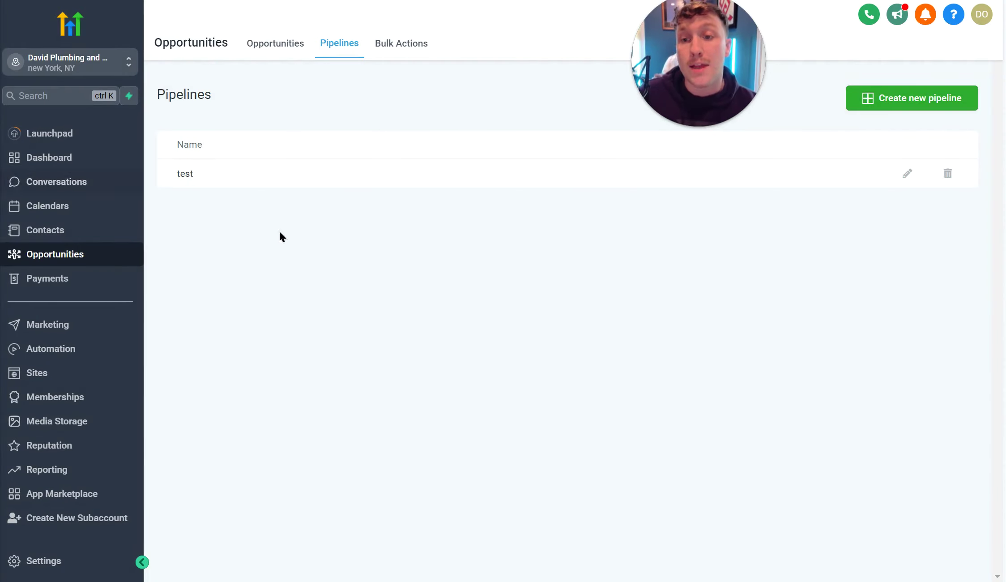
- View Pipeline 2's stages on the opportunities board and switch the board back to the test pipeline
left_click(285, 45)
left_click(286, 79)
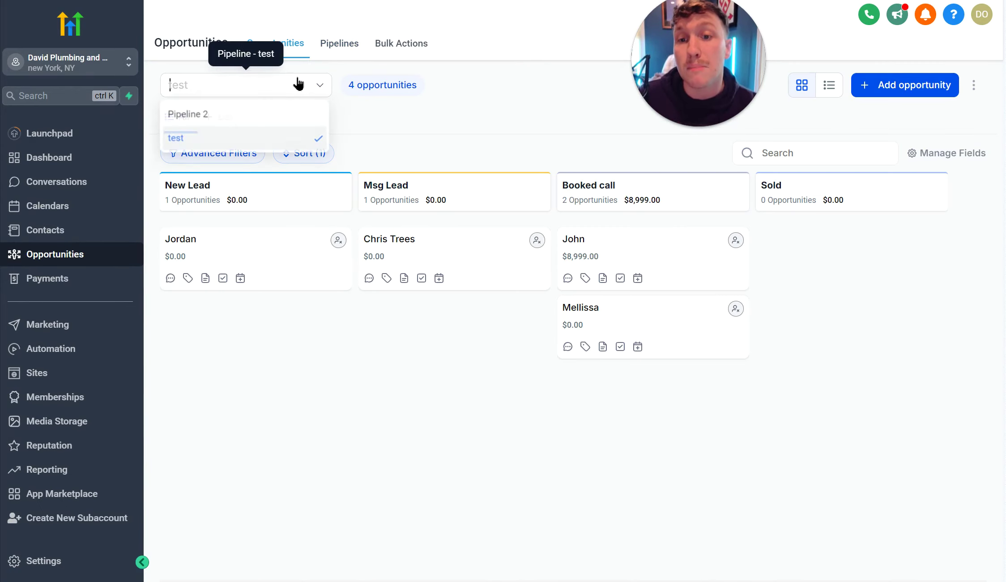
left_click(236, 124)
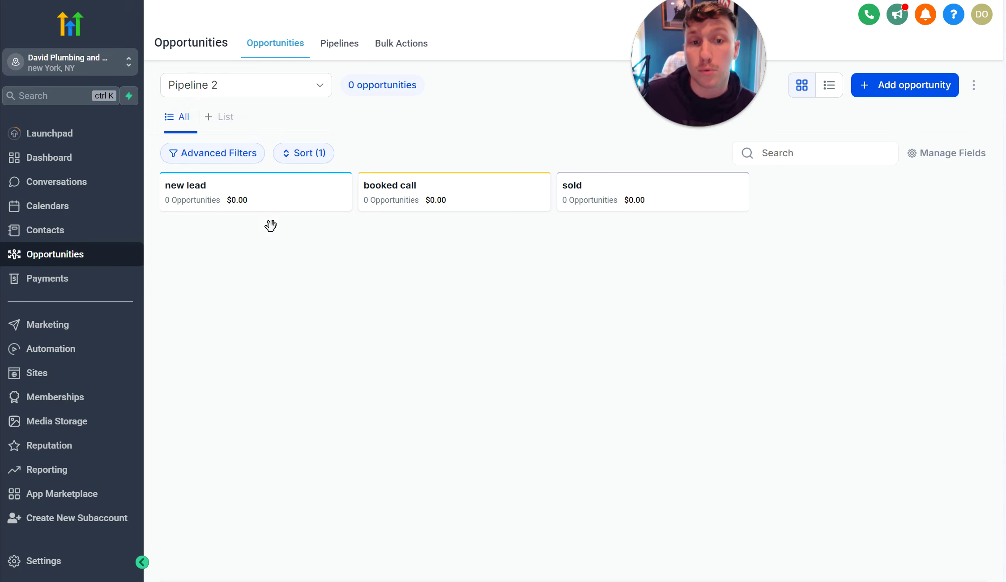
left_click(296, 87)
left_click(253, 140)
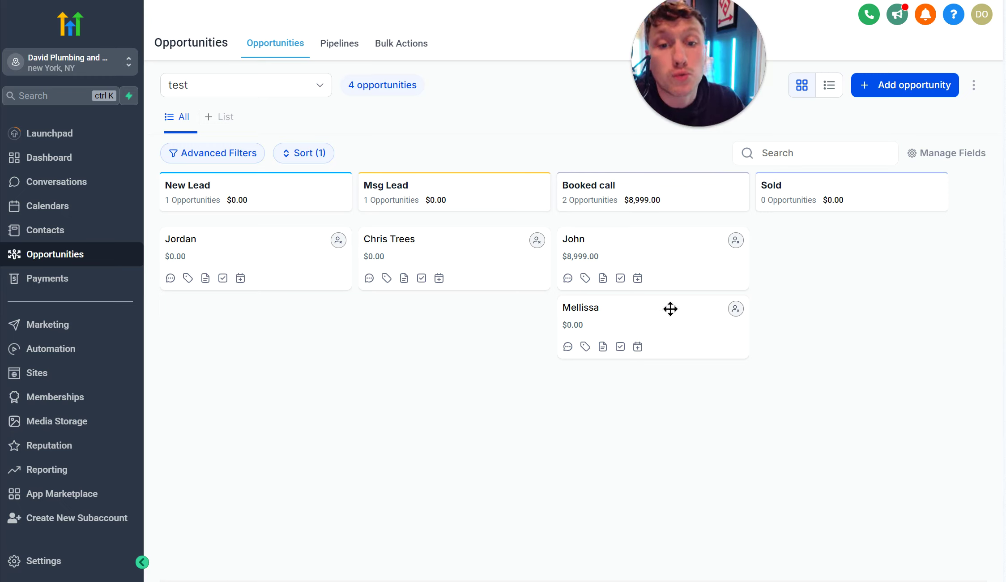
- Check the pipelines list, view the contact conversation for the New Lead opportunity, and return to the opportunities board
left_click(344, 59)
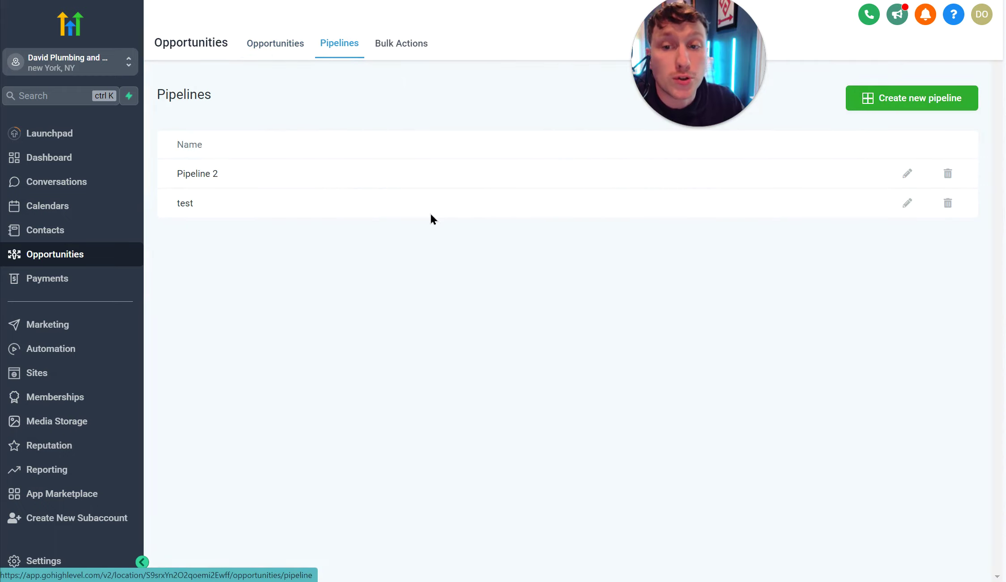
left_click(263, 55)
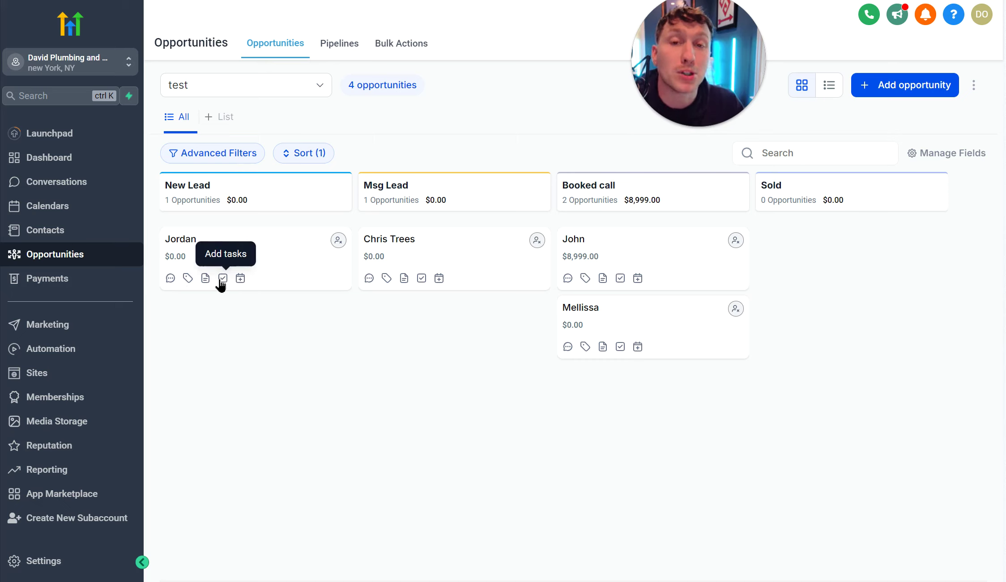
left_click(169, 279)
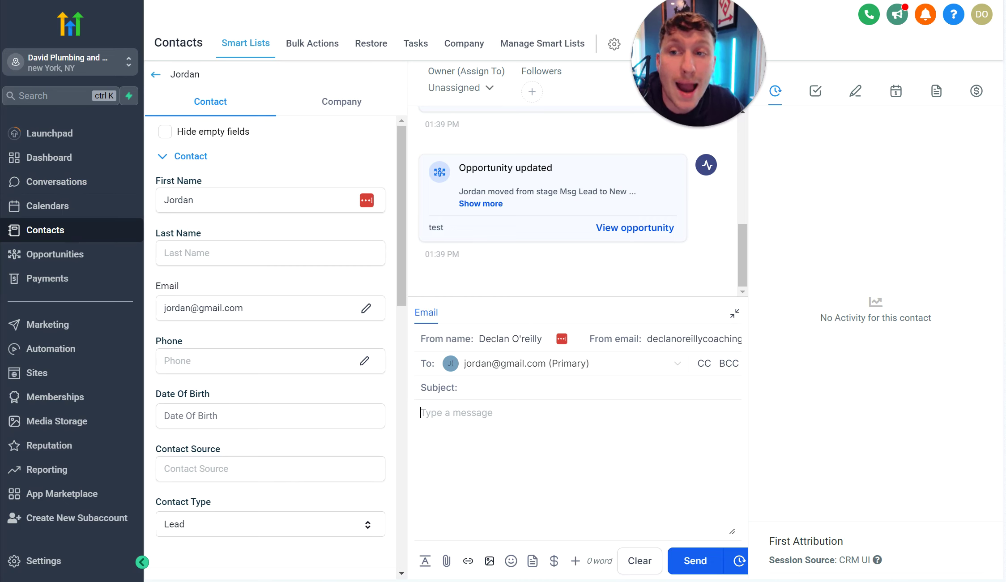
key("alt+Left")
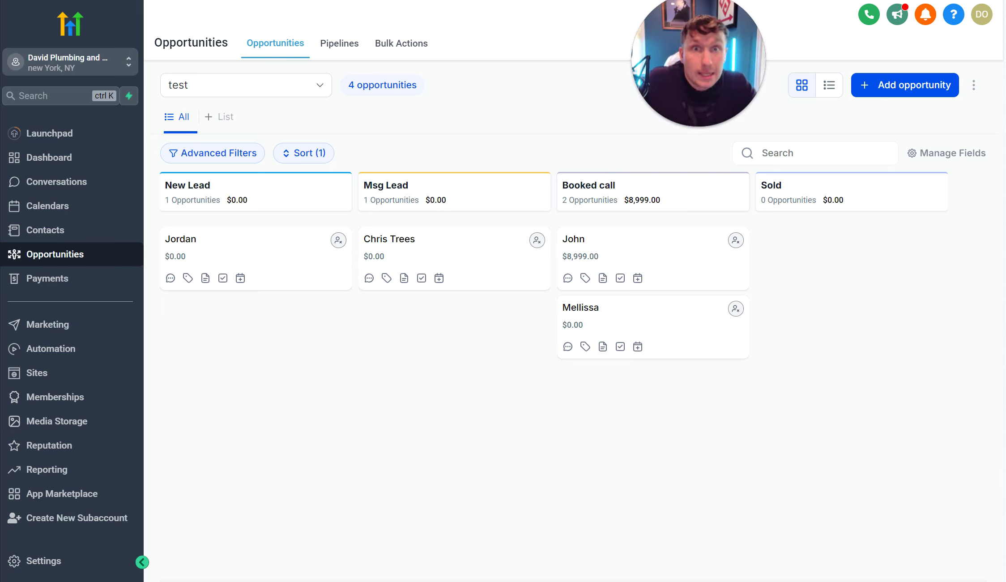
- Look at the new opportunity form and the board's export, import and restore options, closing both without changes
left_click(883, 98)
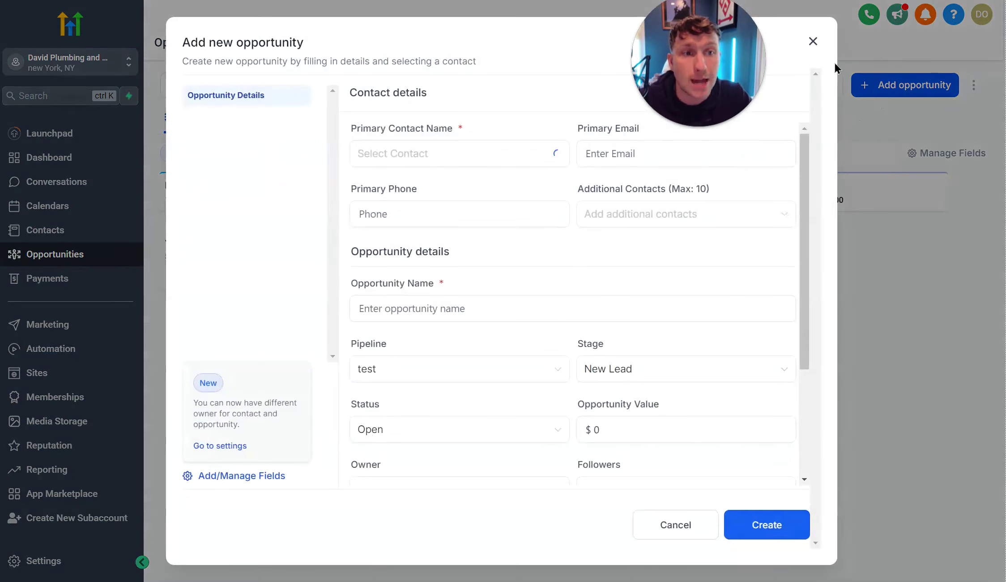
left_click(814, 43)
left_click(974, 87)
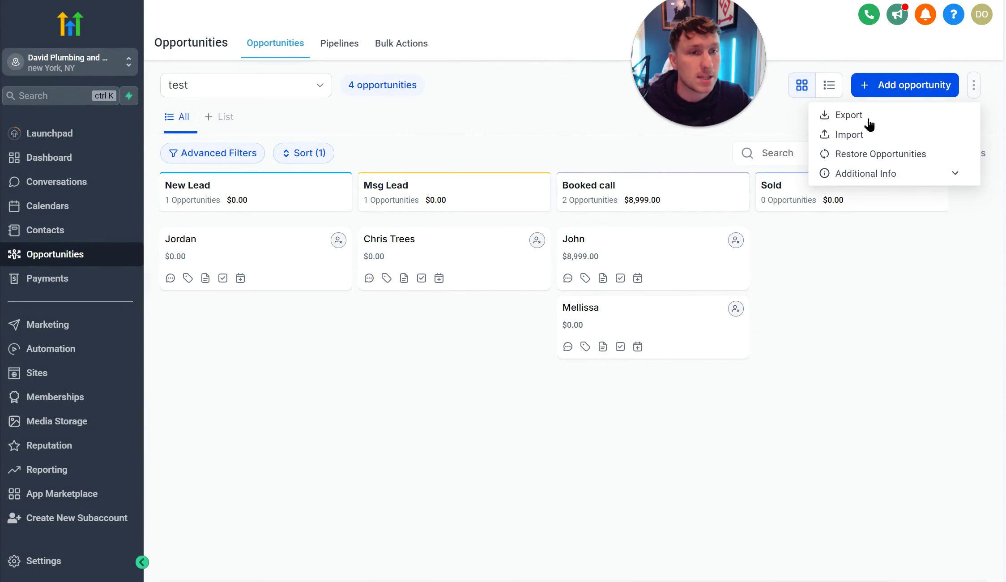
left_click(455, 83)
- Review the pipelines list alongside the test pipeline's board, ending on the opportunities board
left_click(337, 48)
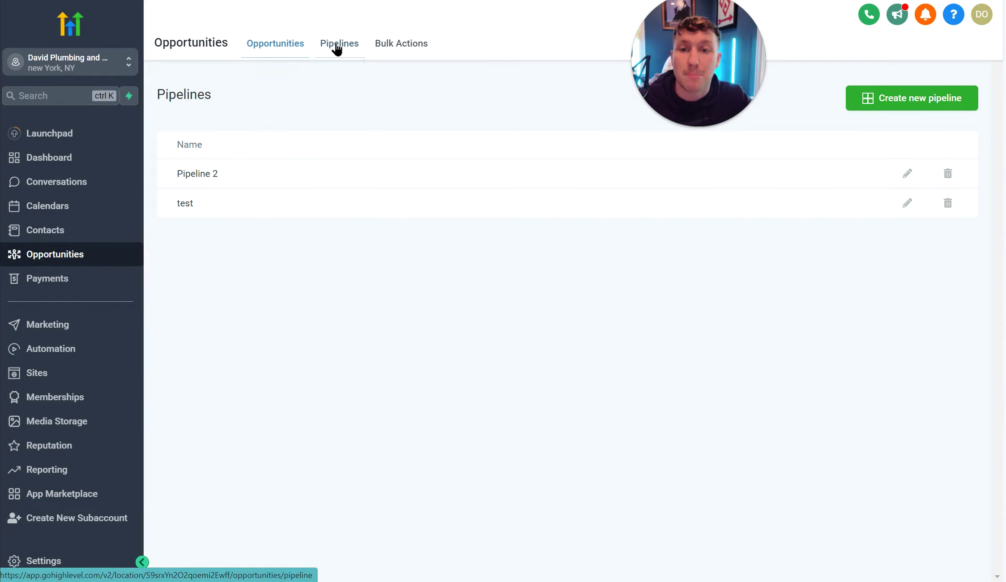
left_click(268, 46)
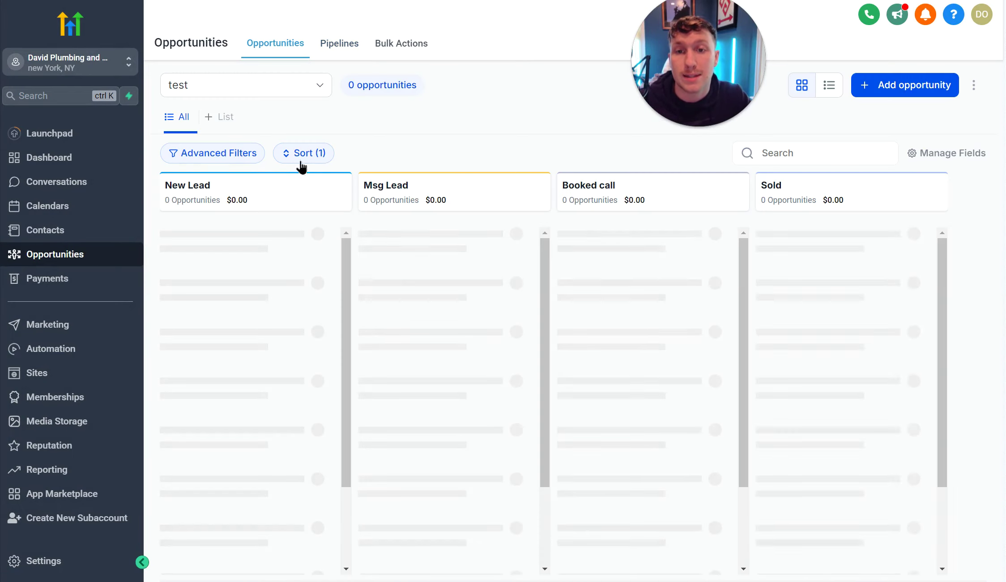
left_click(351, 47)
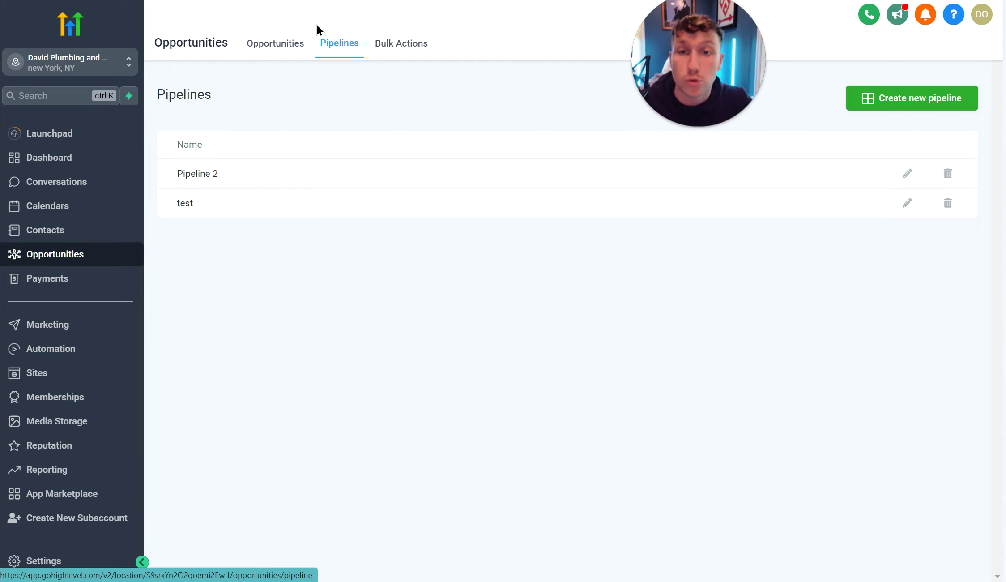
left_click(267, 48)
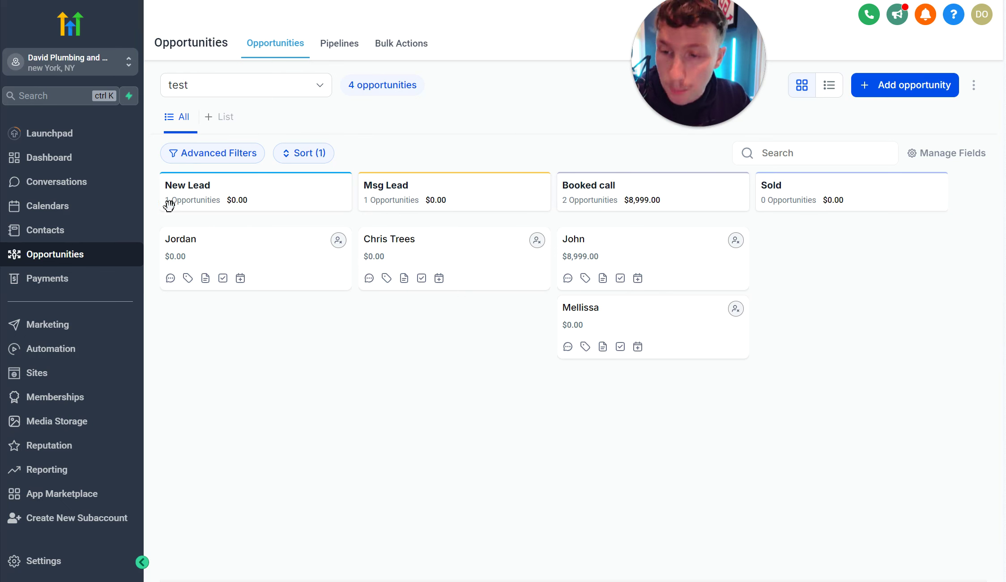
- Create a new automation workflow from scratch
left_click(96, 349)
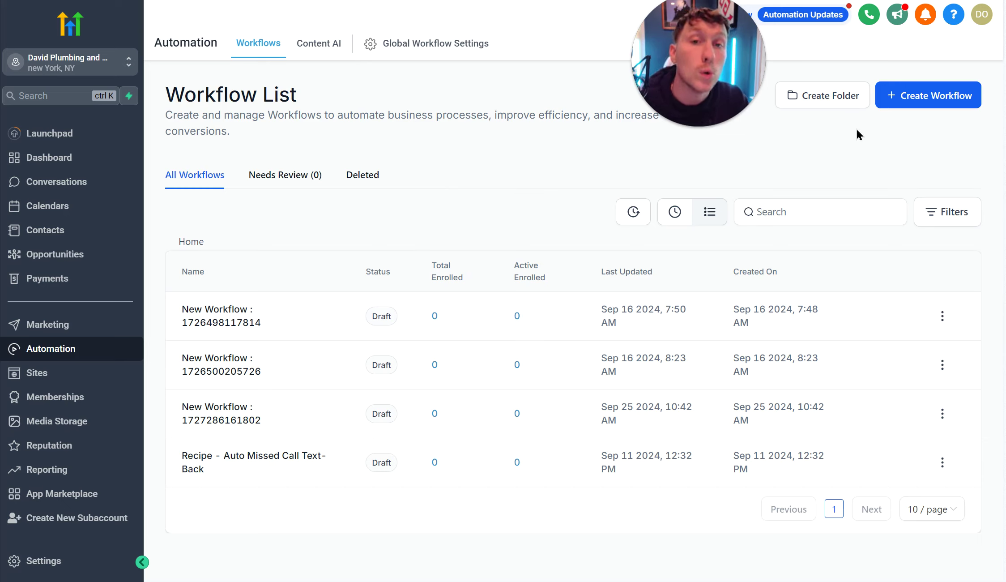
left_click(940, 100)
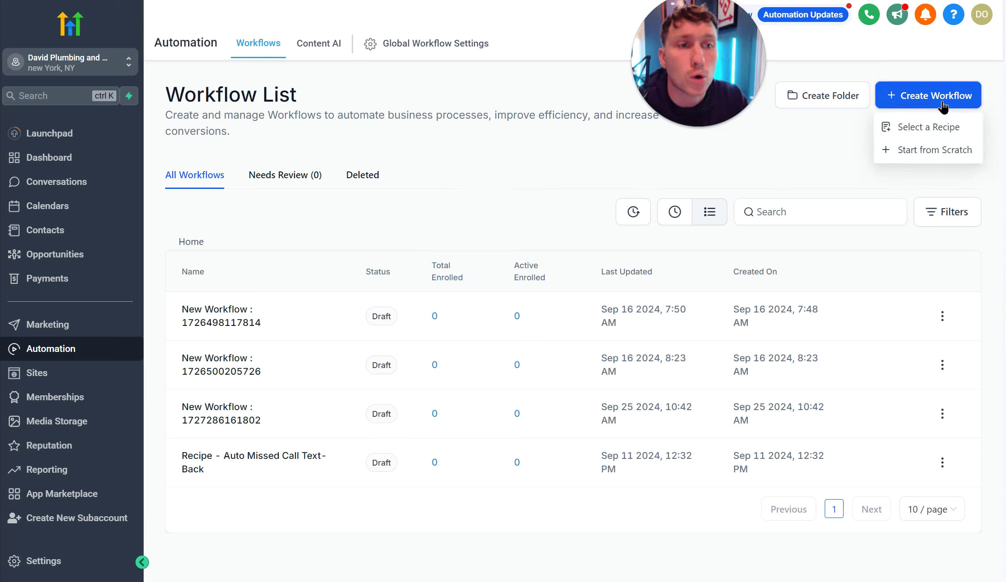
left_click(935, 149)
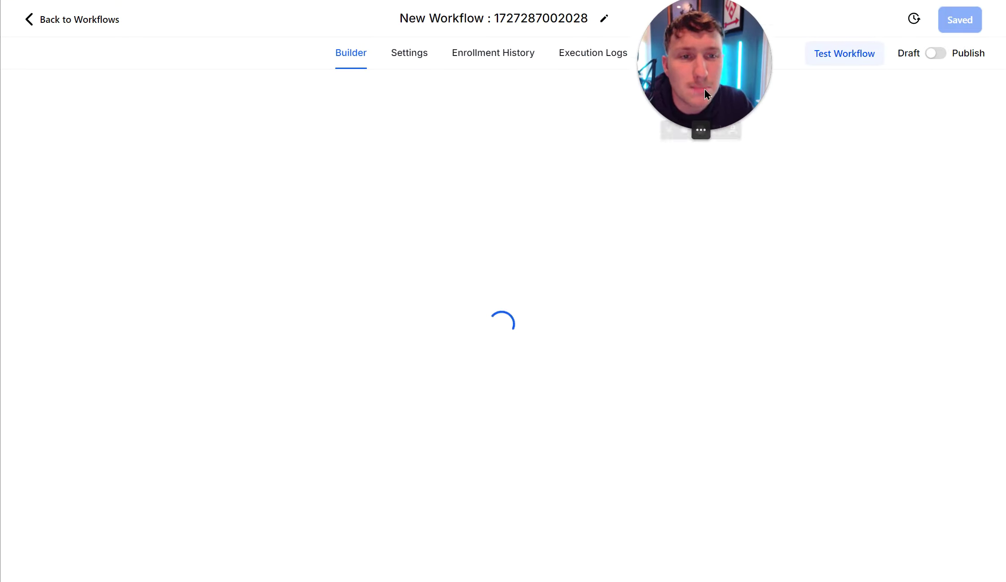
- Dismiss the multiple opportunities notice and rename the workflow as pipeline automation
triple_click(552, 14)
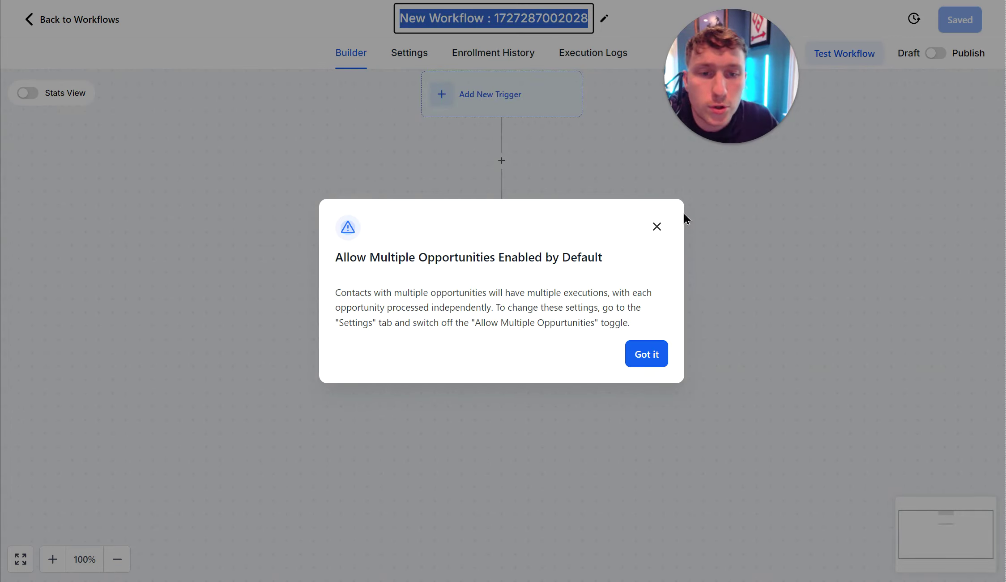
left_click(657, 227)
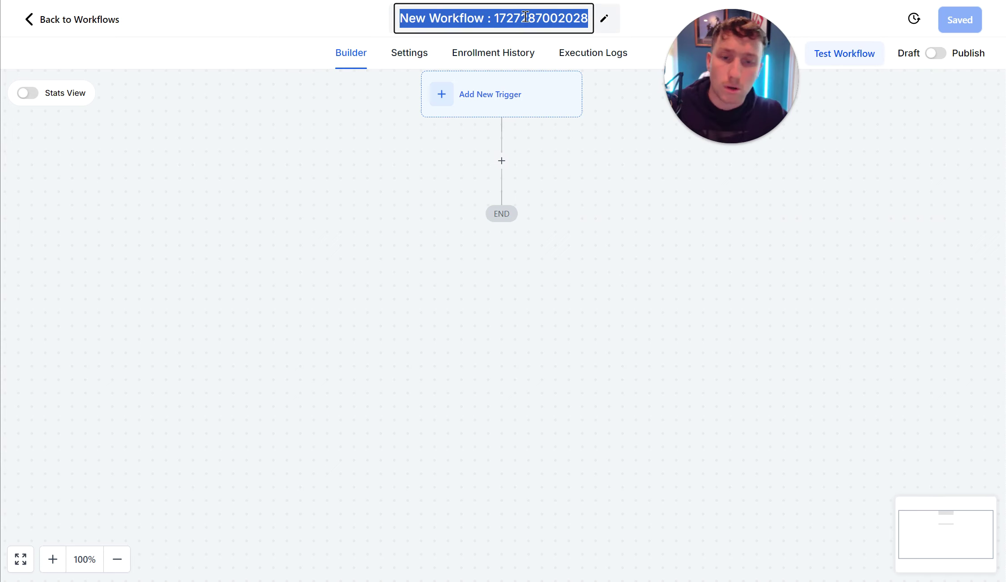
type("piepline")
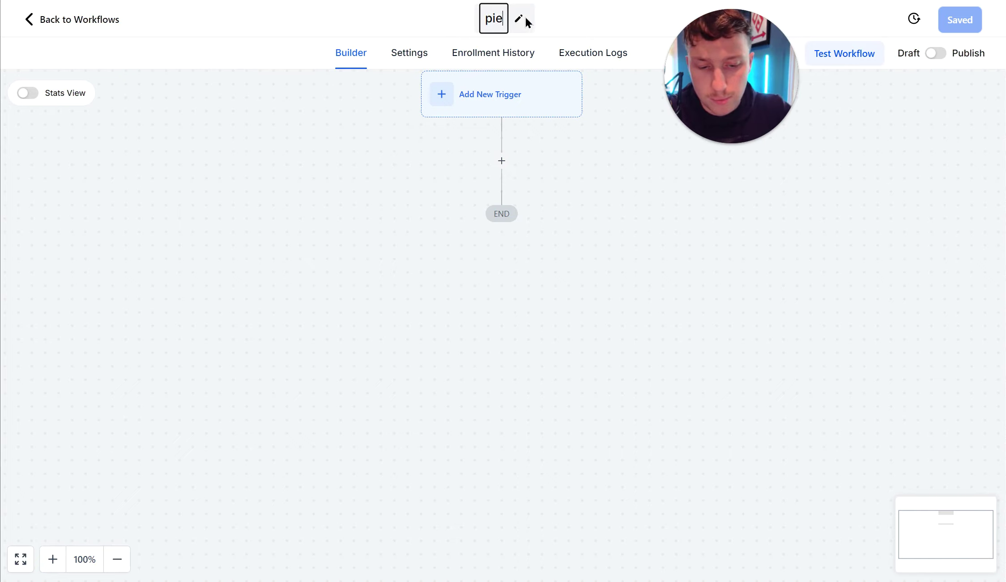
key("BackSpace")
key("BackSpace")
key("BackSpace")
key("BackSpace")
key("BackSpace")
key("BackSpace")
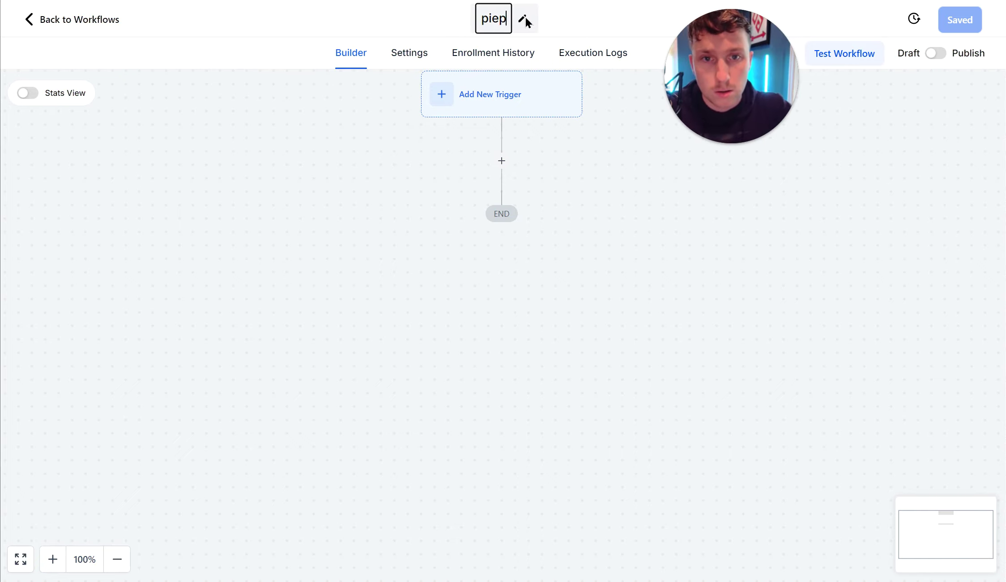
type("peli")
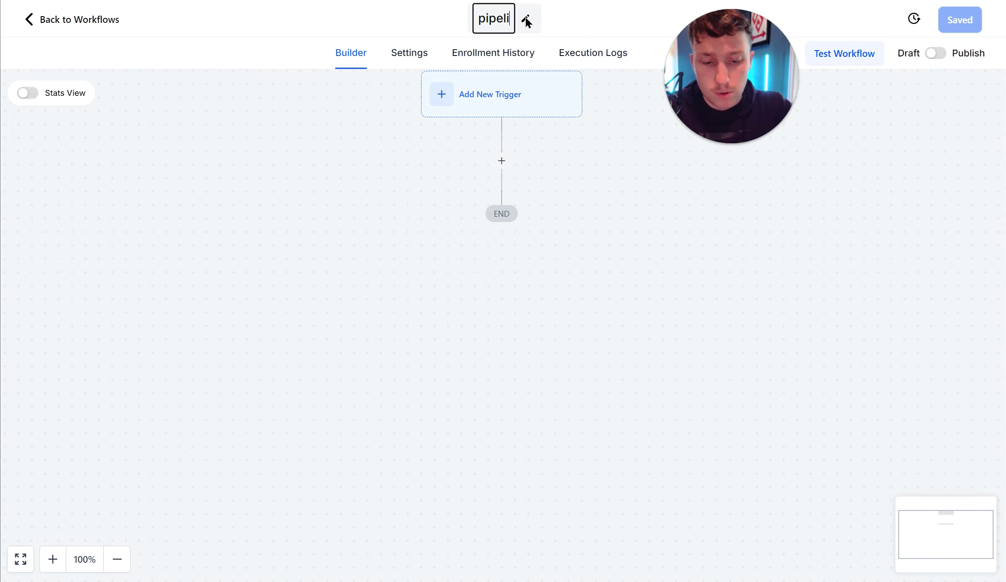
type("ne authmation")
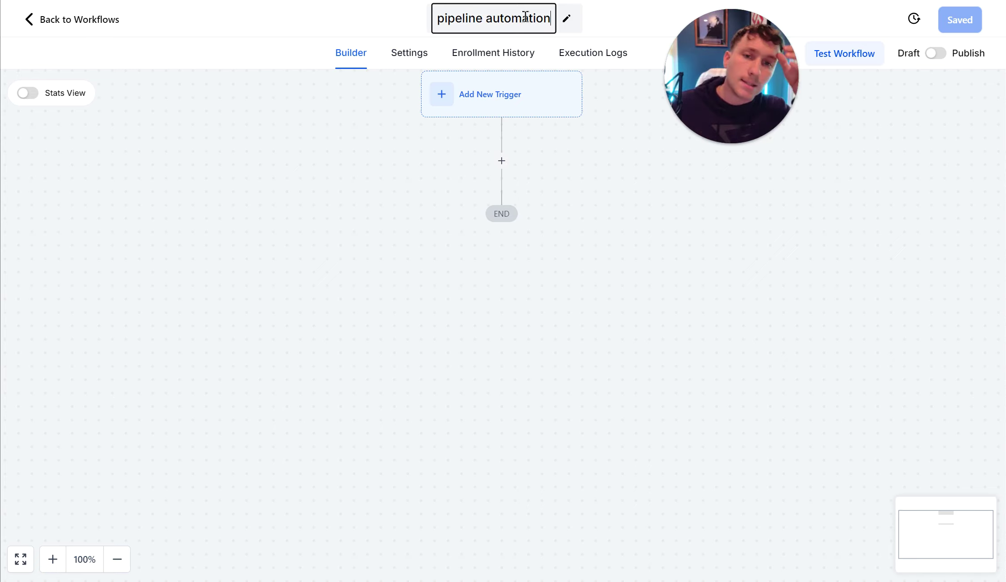
left_click(709, 271)
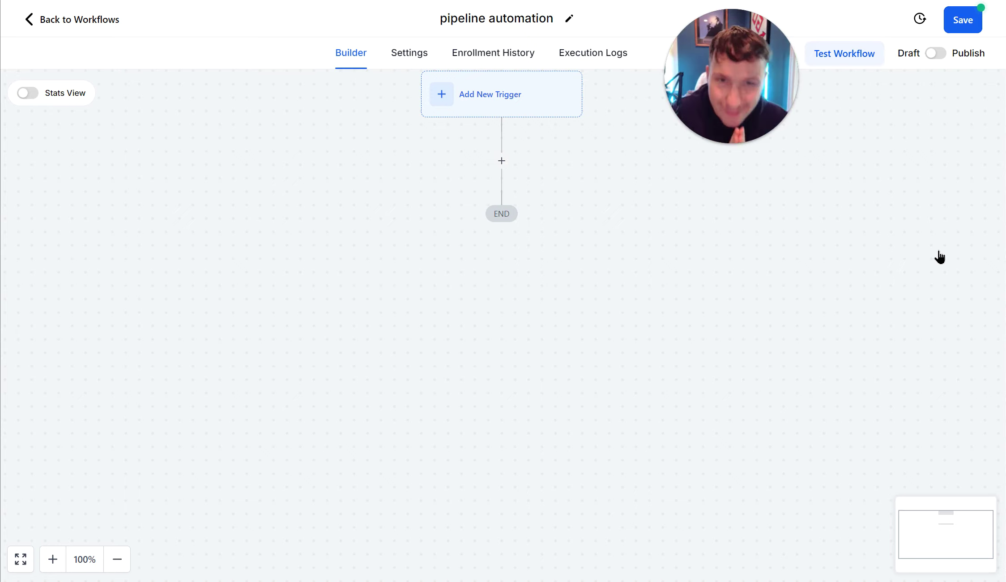
- Add a Form Submitted trigger to the workflow without filters and save it
left_click(443, 94)
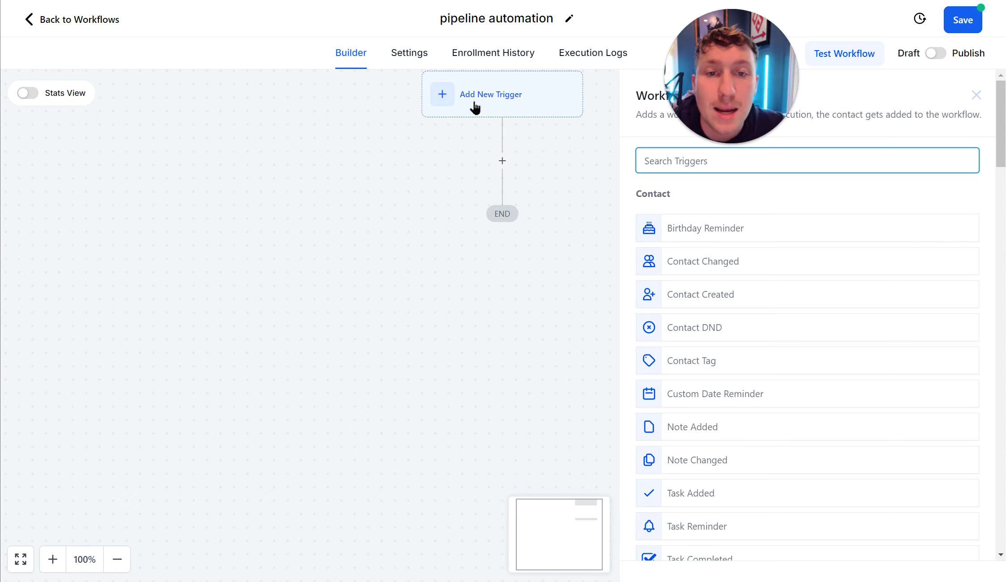
left_click(787, 165)
type("form")
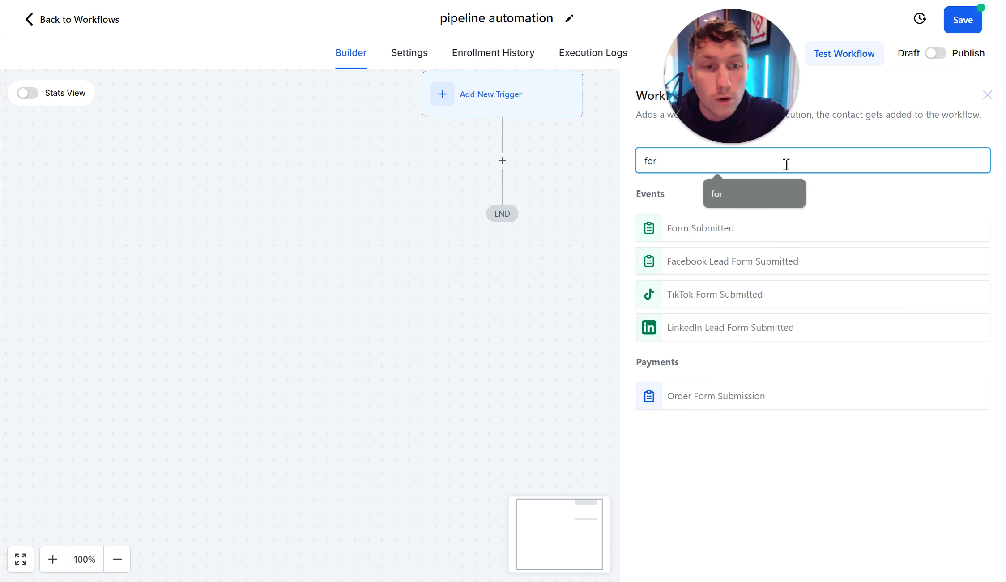
left_click(757, 236)
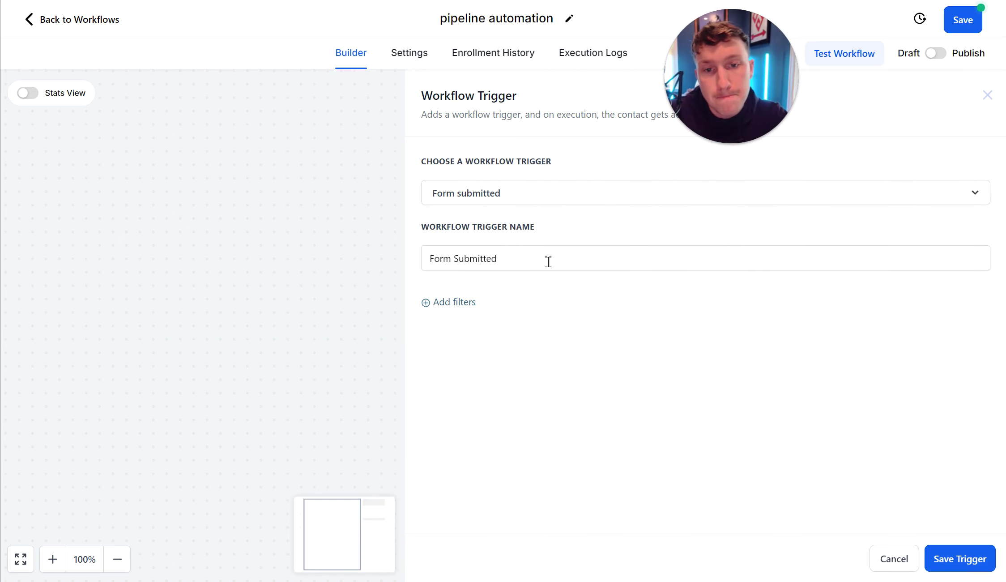
left_click(960, 559)
- Add a second trigger, Facebook Lead Form Submitted, to the workflow and save it
left_click(577, 92)
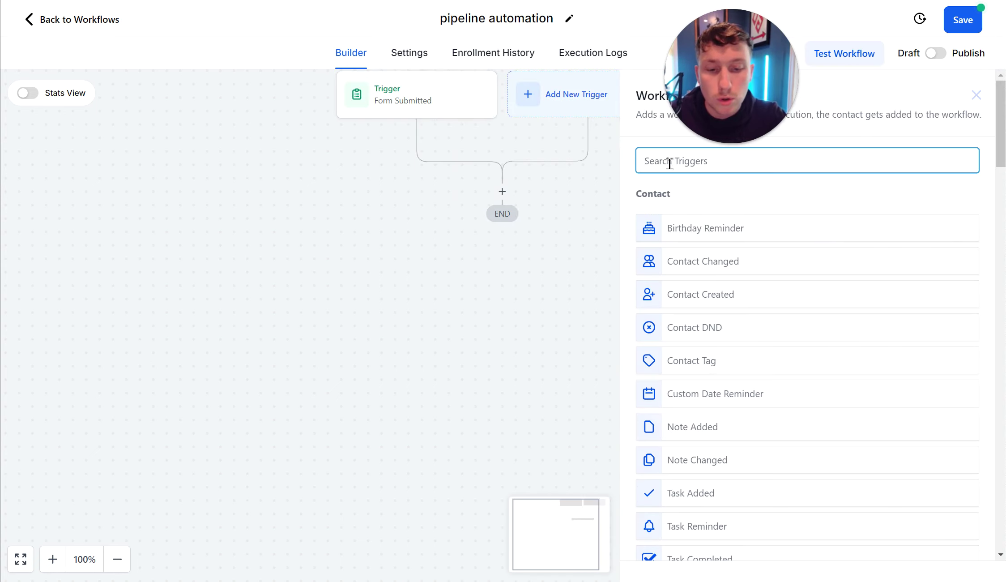
type("form")
left_click(716, 262)
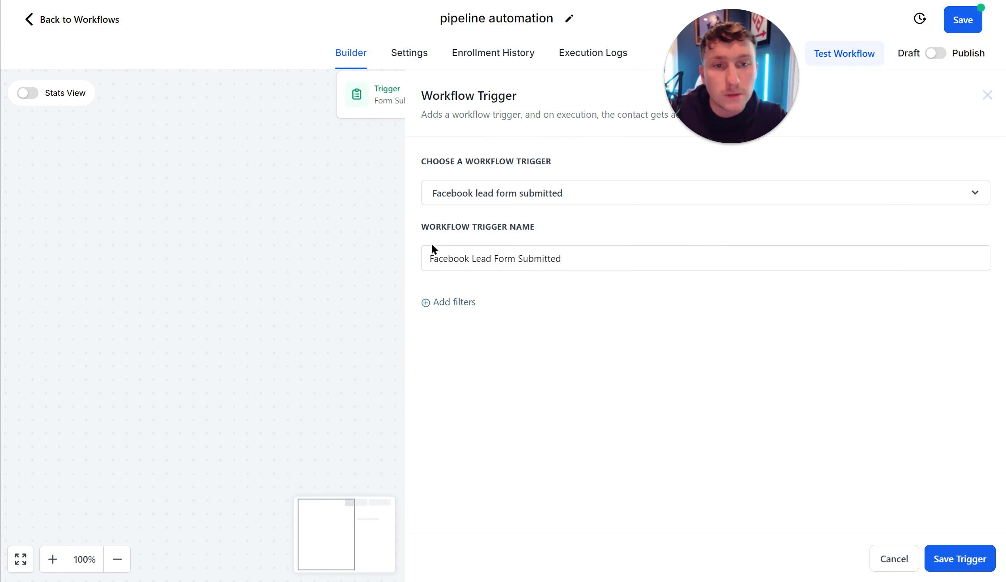
left_click(943, 556)
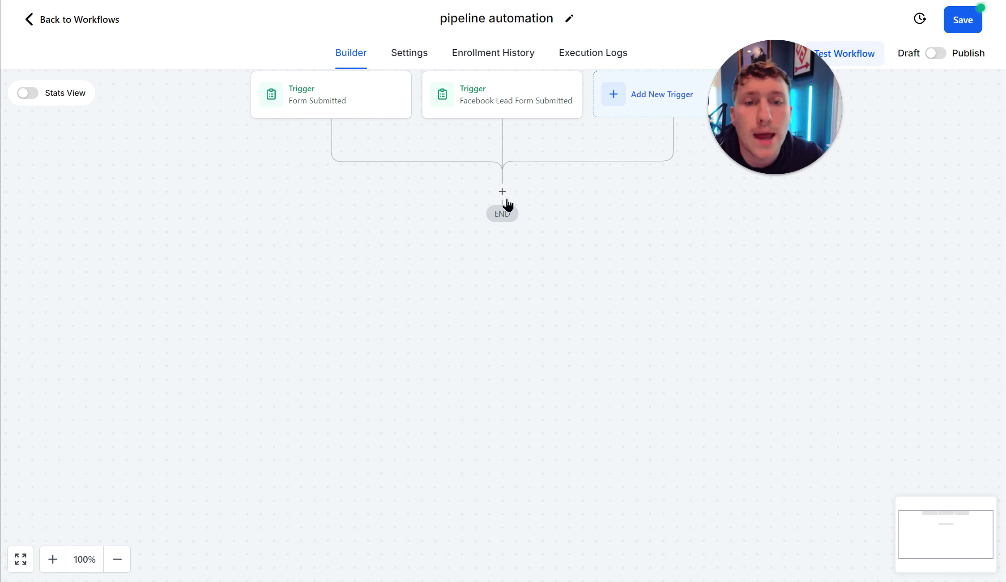
- Add a Create/Update Opportunity action below the two triggers
left_click(502, 193)
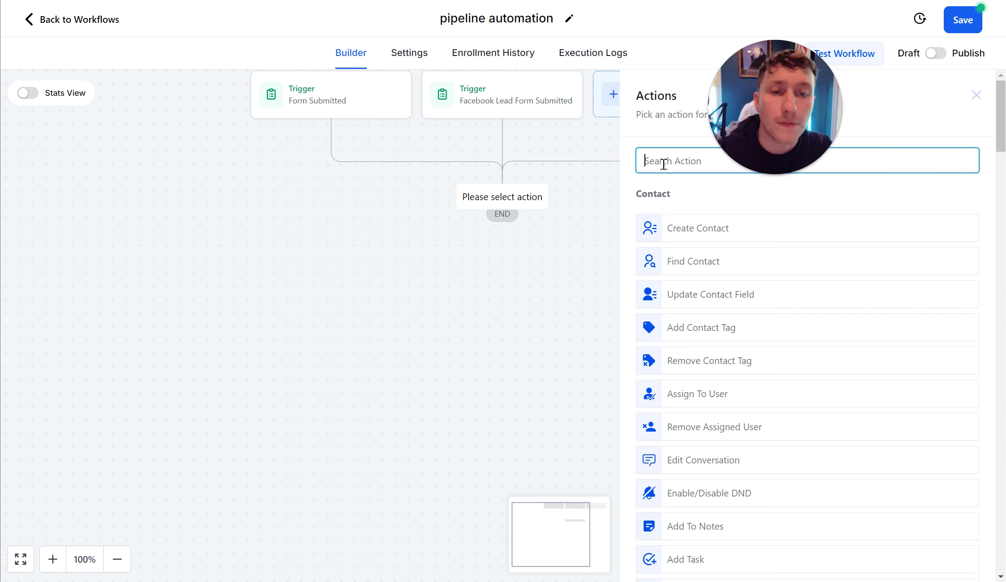
type("opp")
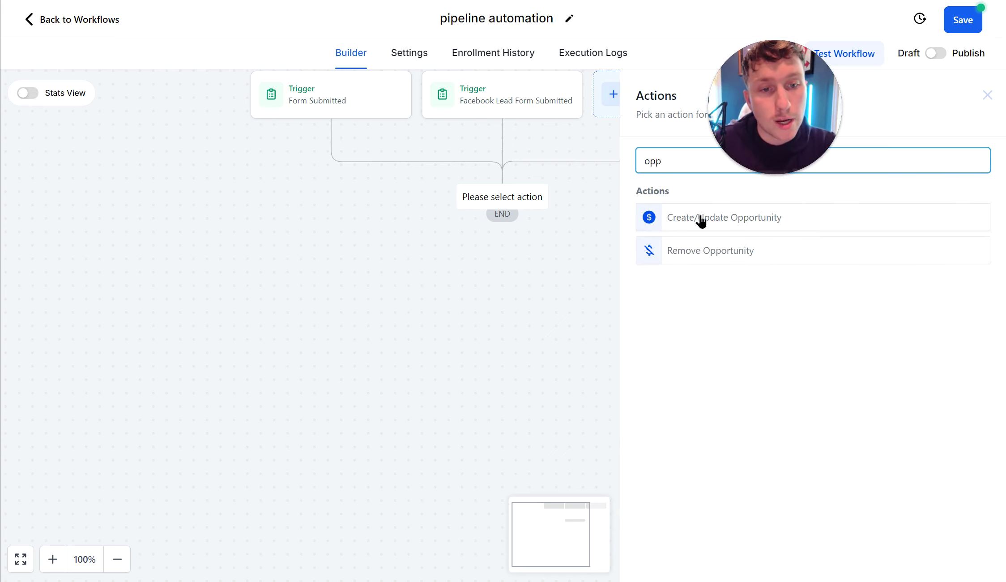
left_click(700, 219)
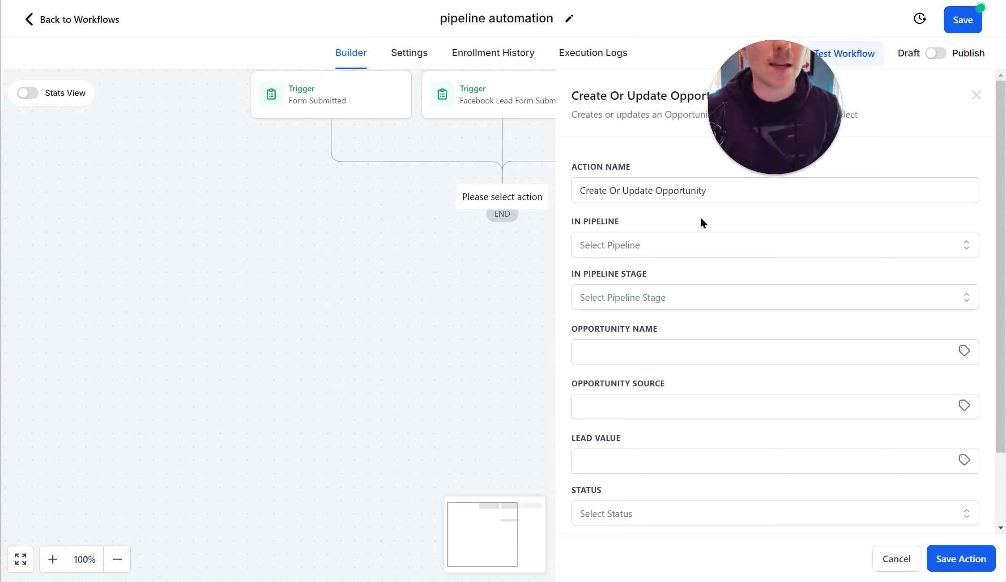
- Set the opportunity action's pipeline to test and its pipeline stage to New Lead, keeping the default action name
left_click(724, 197)
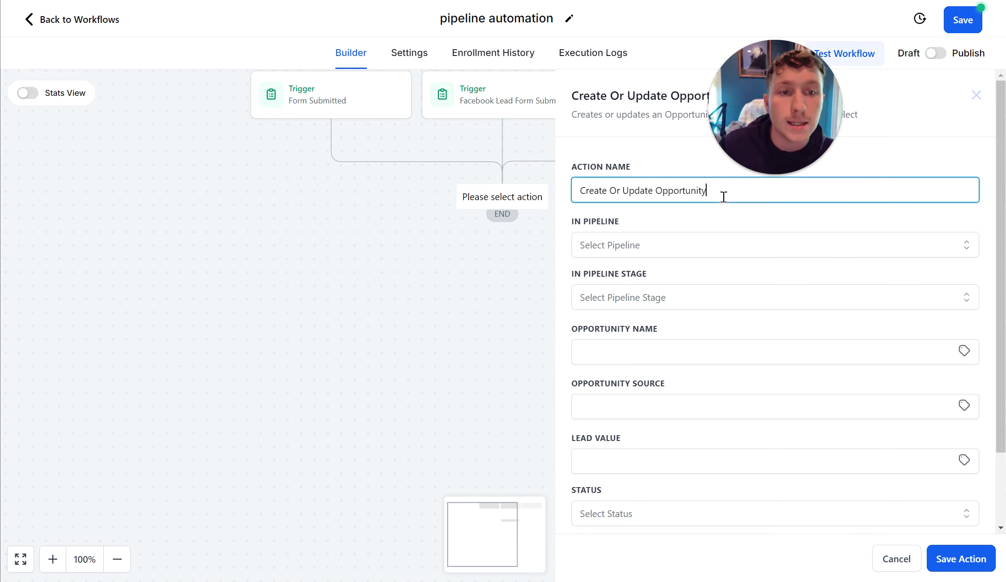
triple_click(723, 194)
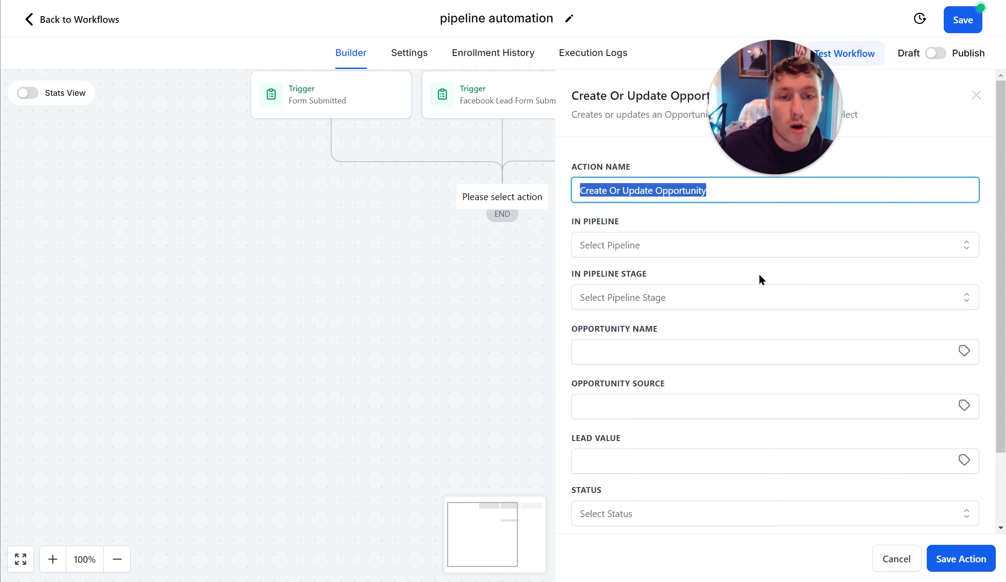
left_click(744, 251)
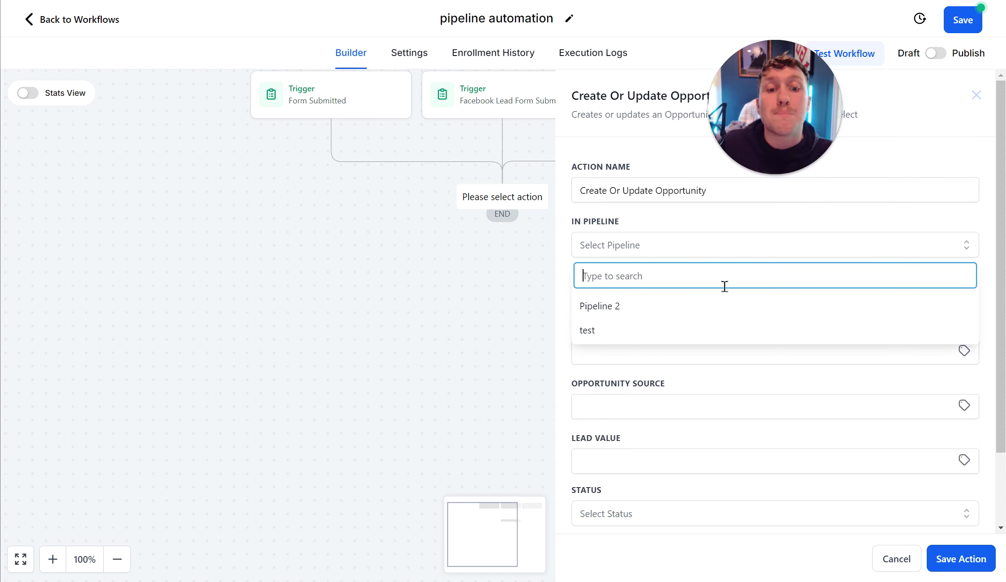
left_click(711, 332)
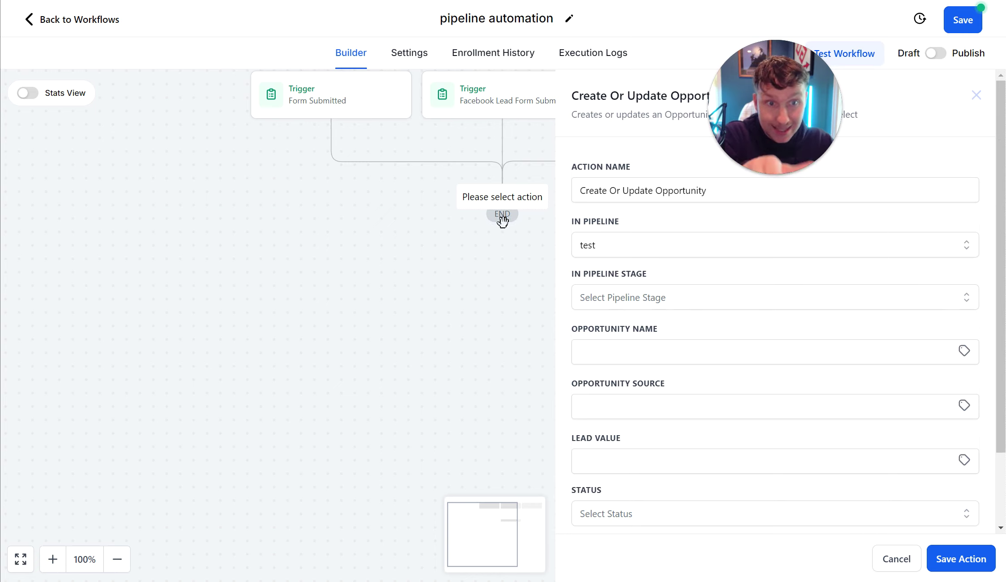
left_click(651, 296)
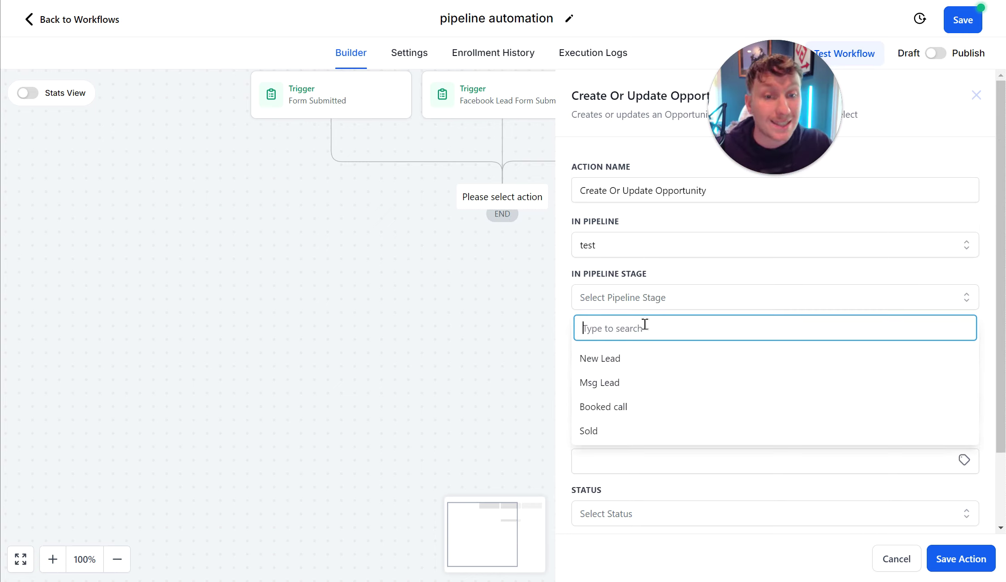
left_click(646, 365)
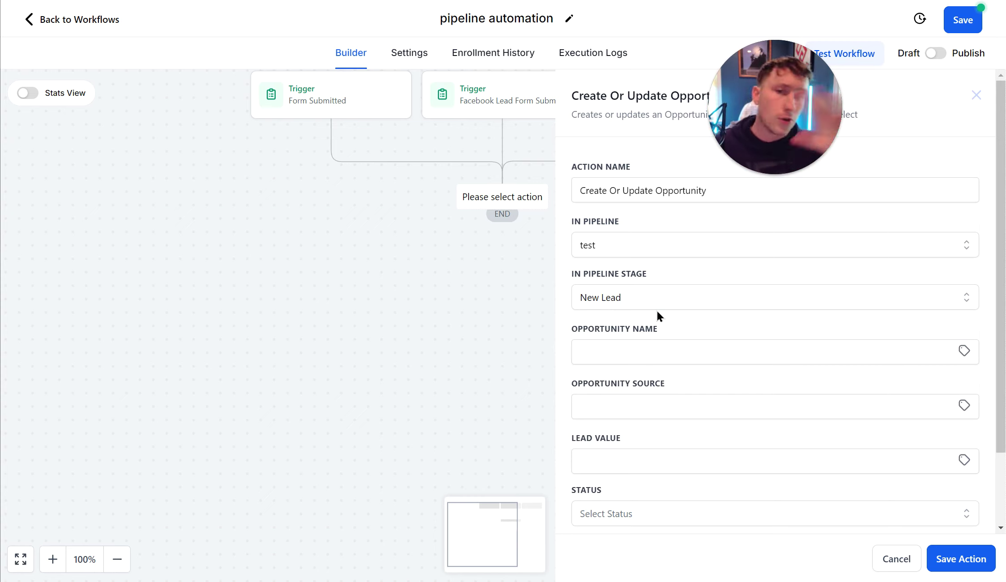
- Review the opportunity action's optional name, source, lead value and status fields, leave them empty, and save the action
left_click(656, 353)
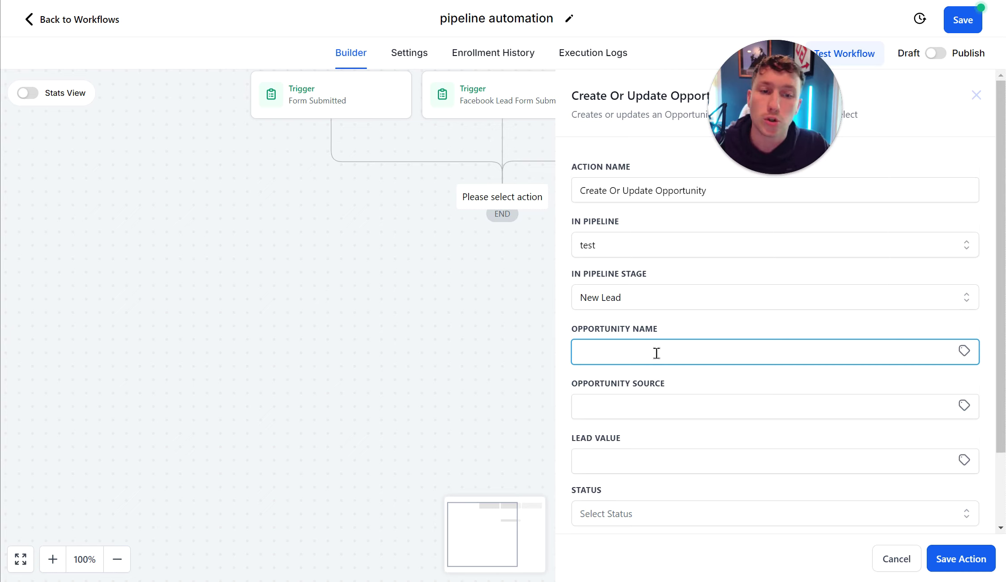
left_click(655, 414)
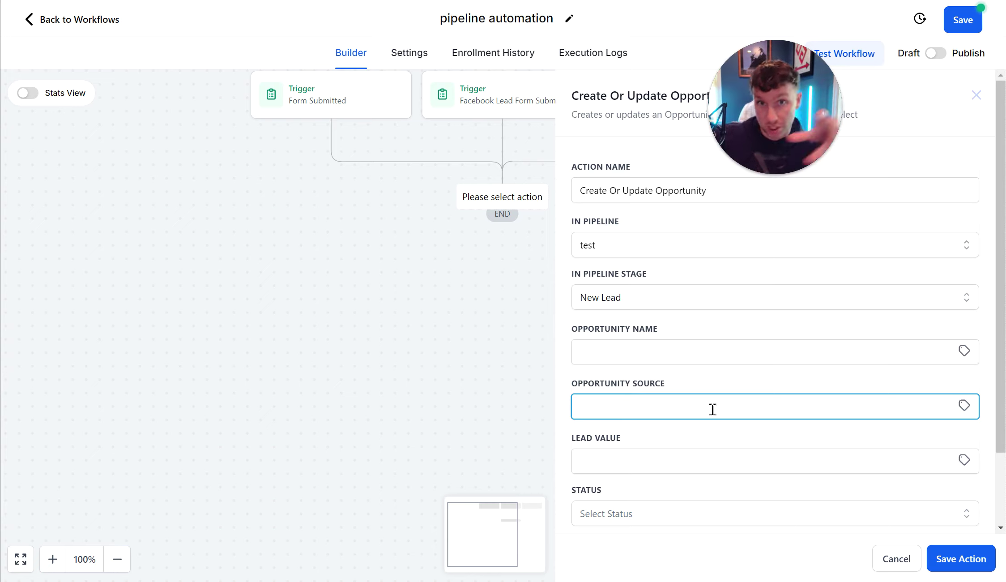
left_click(674, 466)
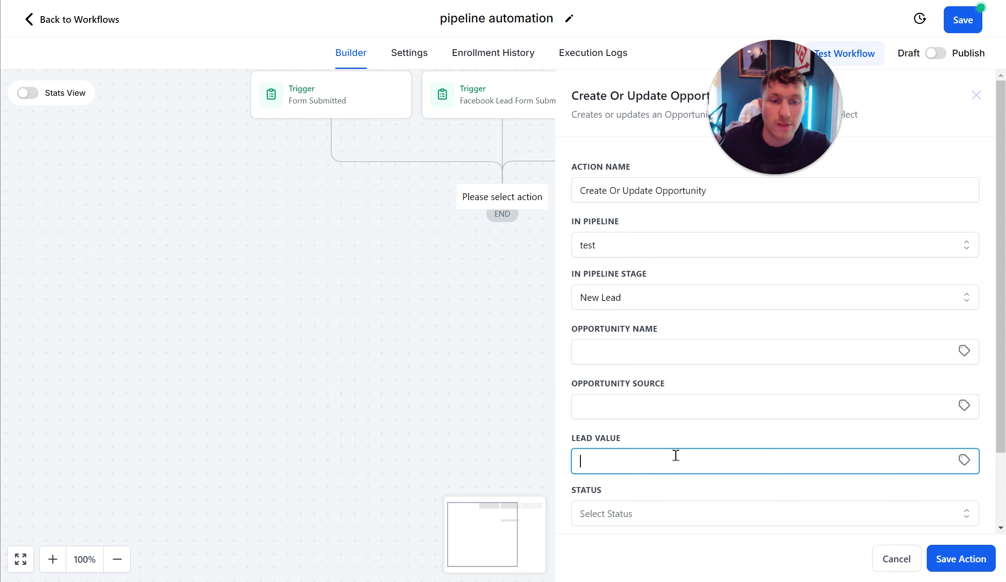
scroll(675, 463, "down", 2)
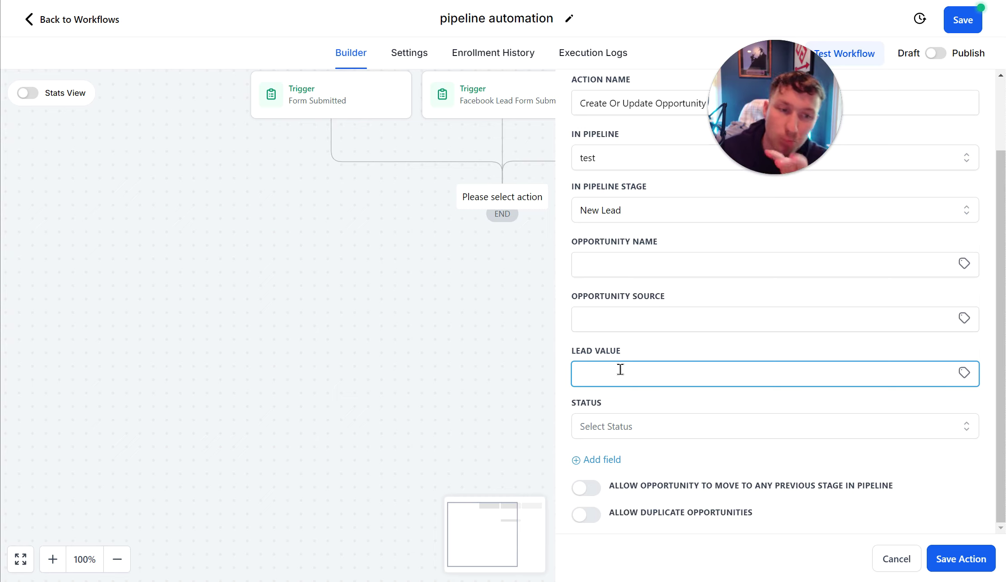
left_click(685, 429)
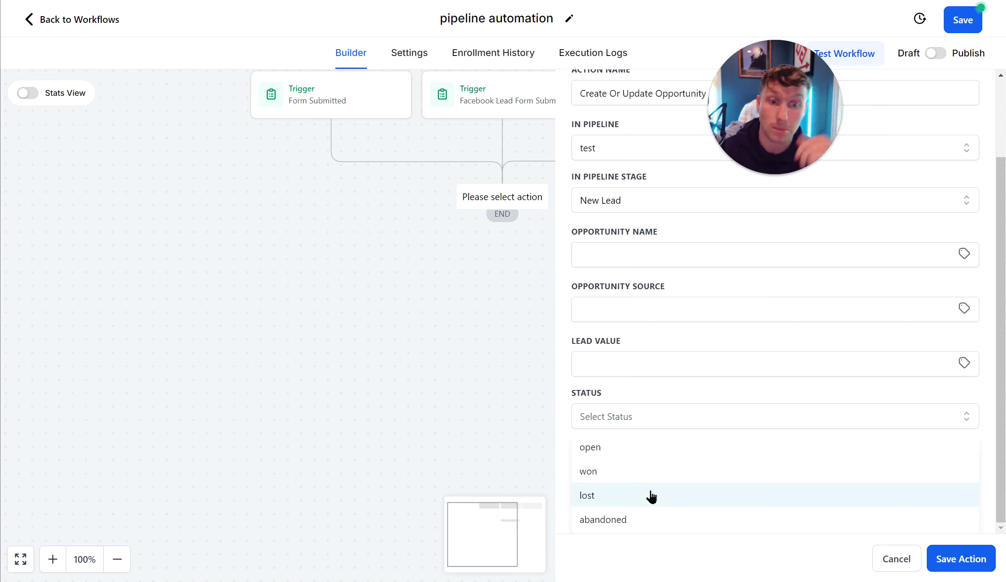
left_click(743, 409)
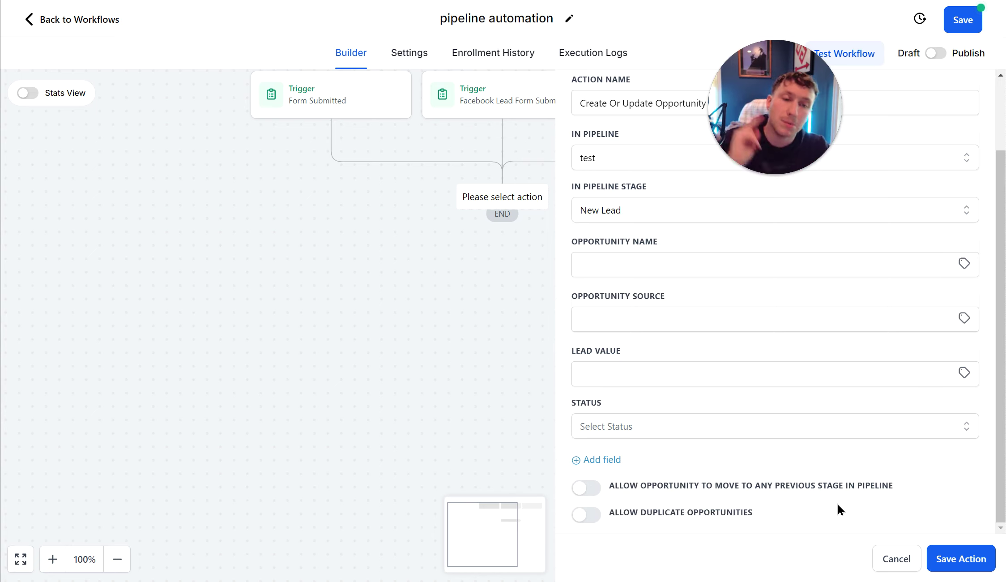
scroll(694, 375, "up", 2)
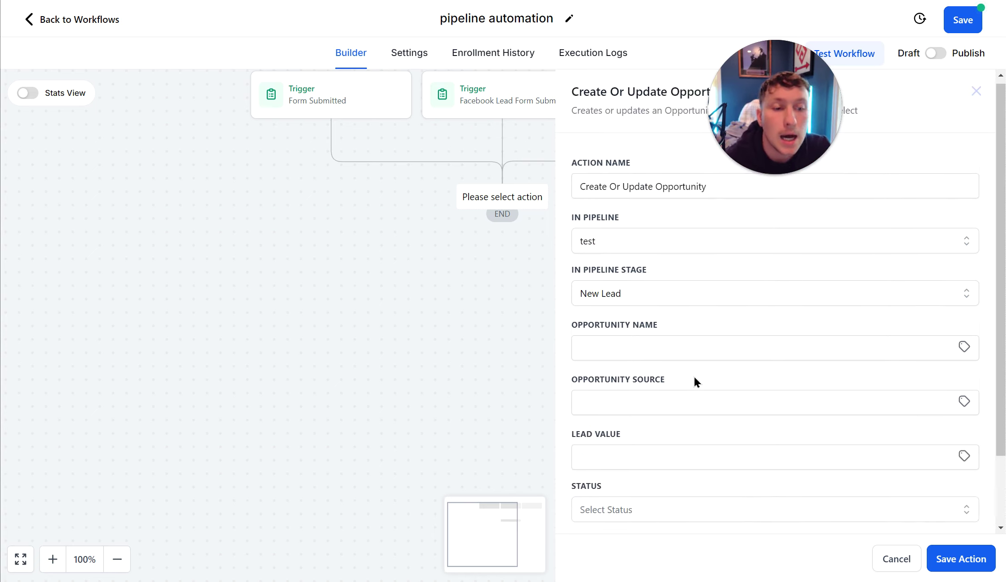
left_click(951, 565)
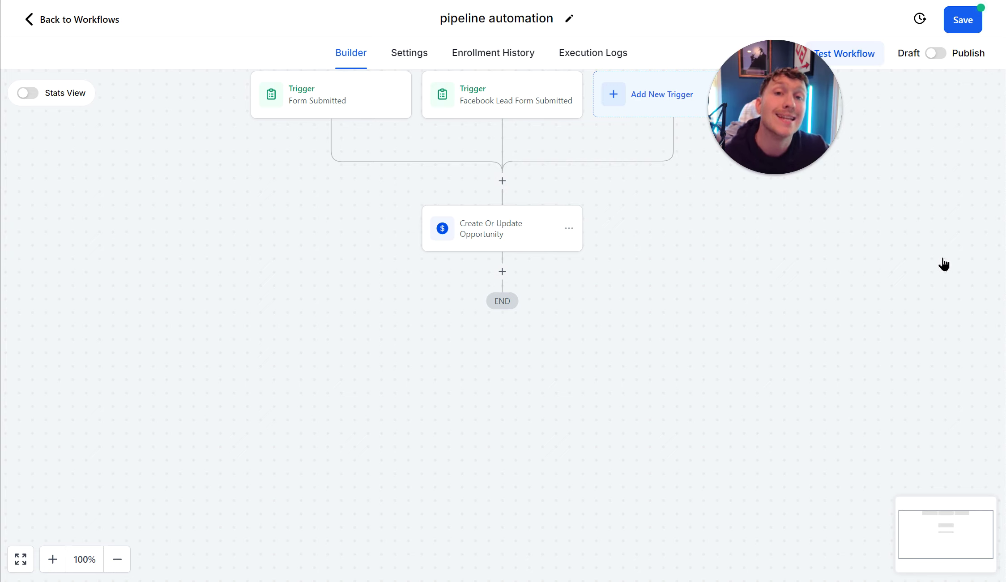
- Add an Add Contact Tag action below the opportunity action with the tag "missed csll" and save it
left_click(502, 271)
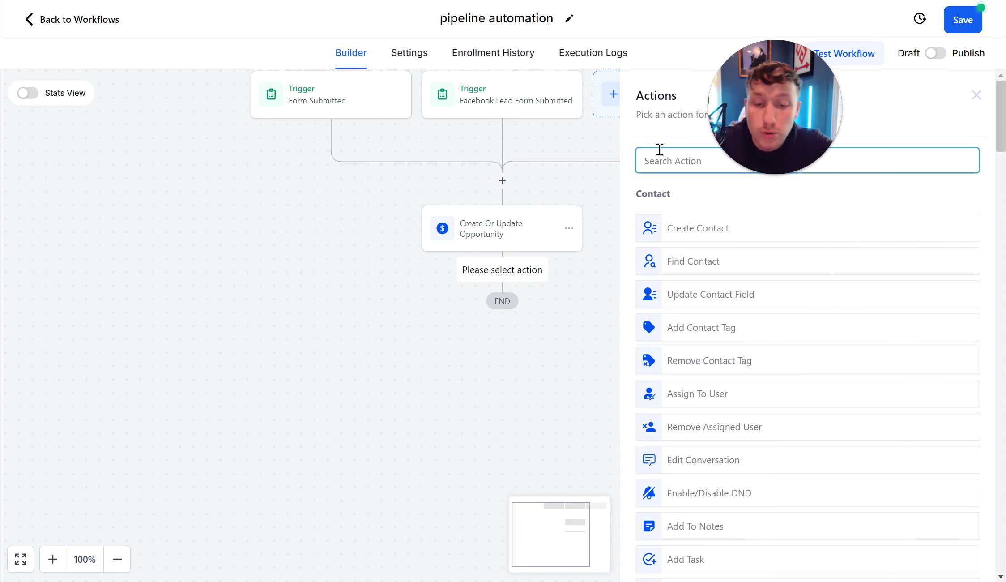
type("tag")
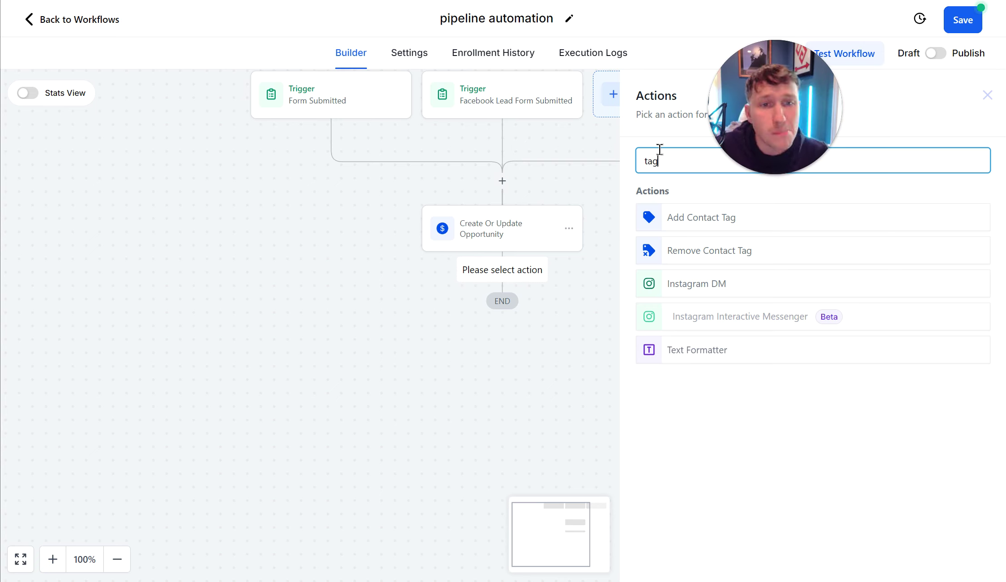
left_click(688, 225)
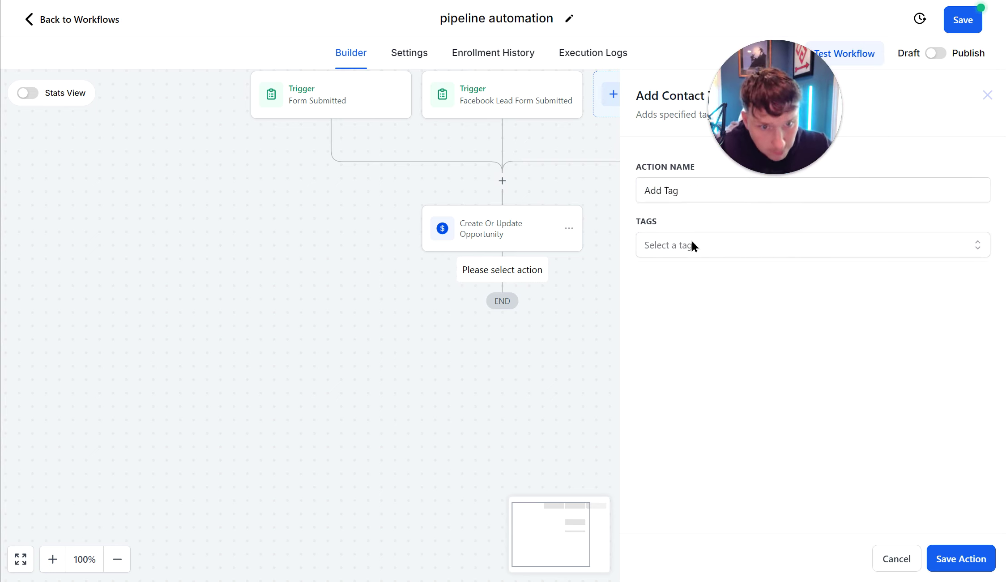
left_click(693, 246)
left_click(685, 325)
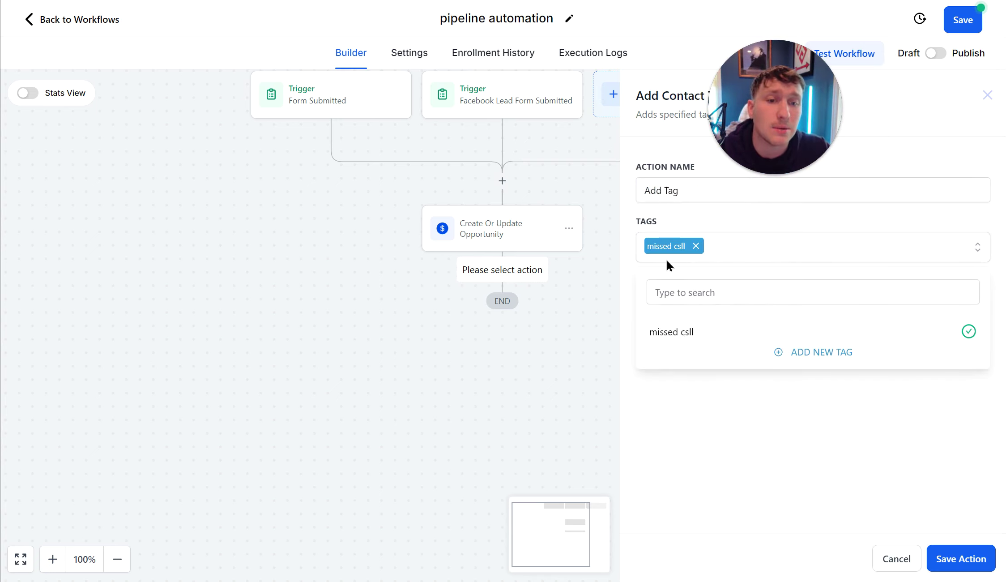
left_click(748, 391)
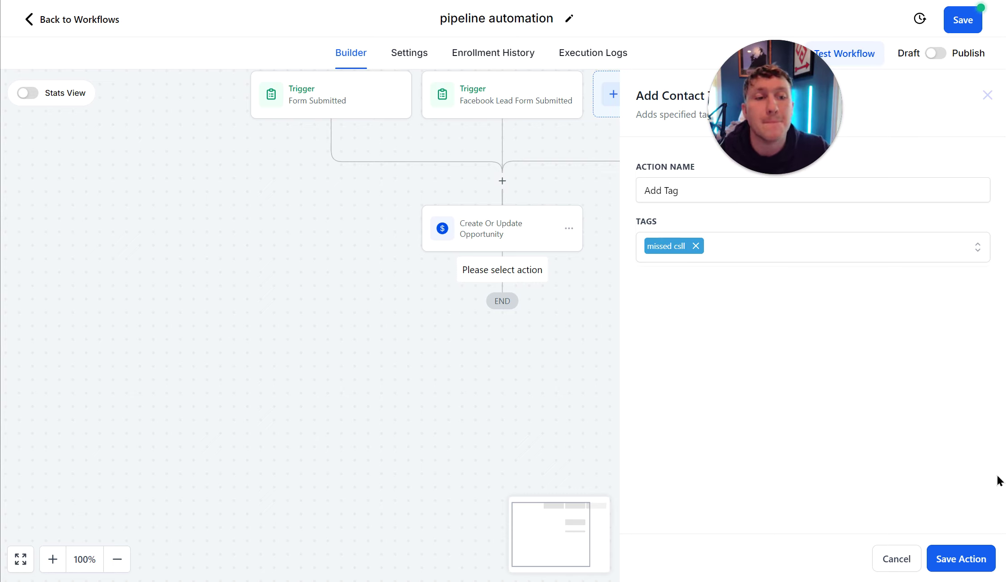
left_click(972, 560)
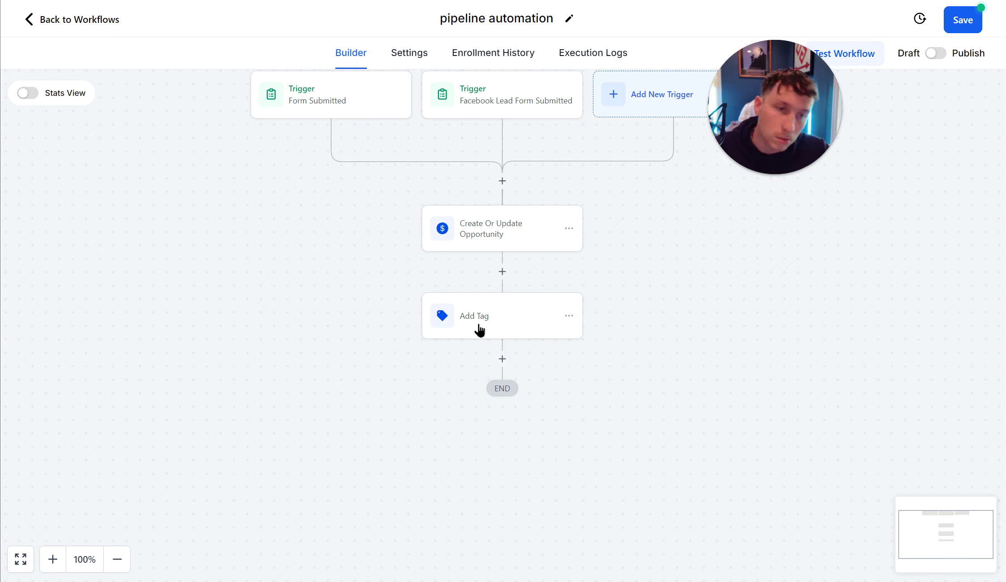
left_click(502, 359)
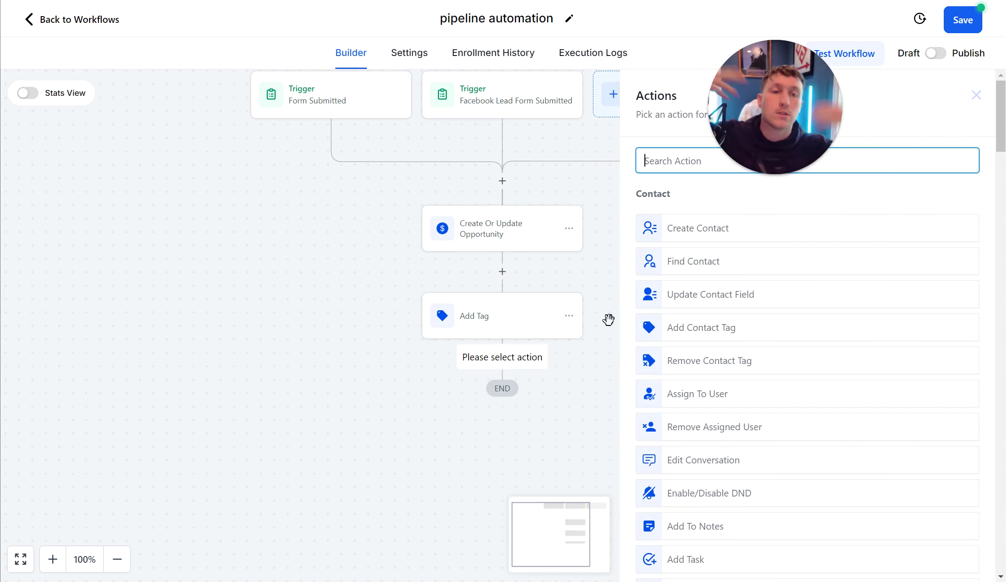
type("em")
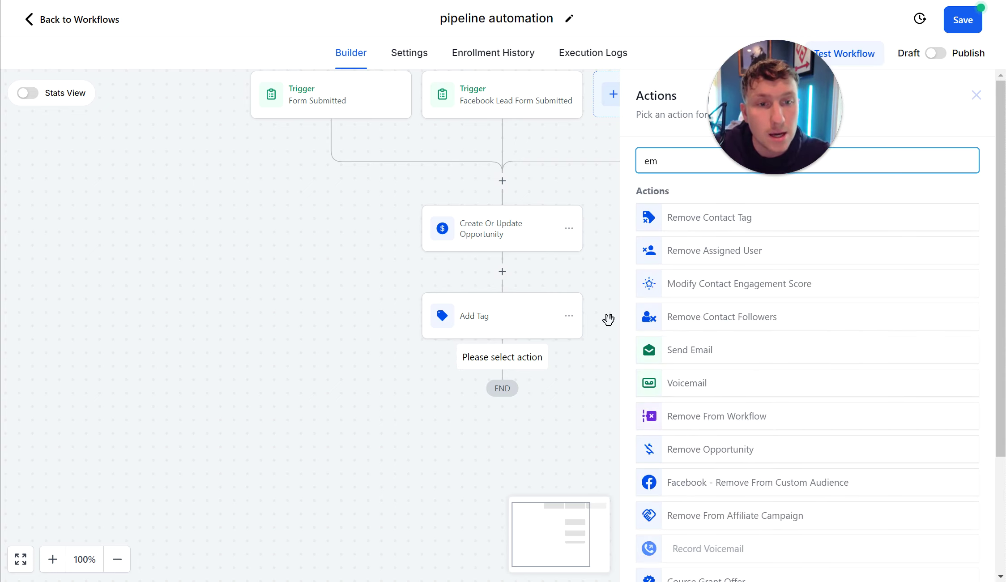
type("a")
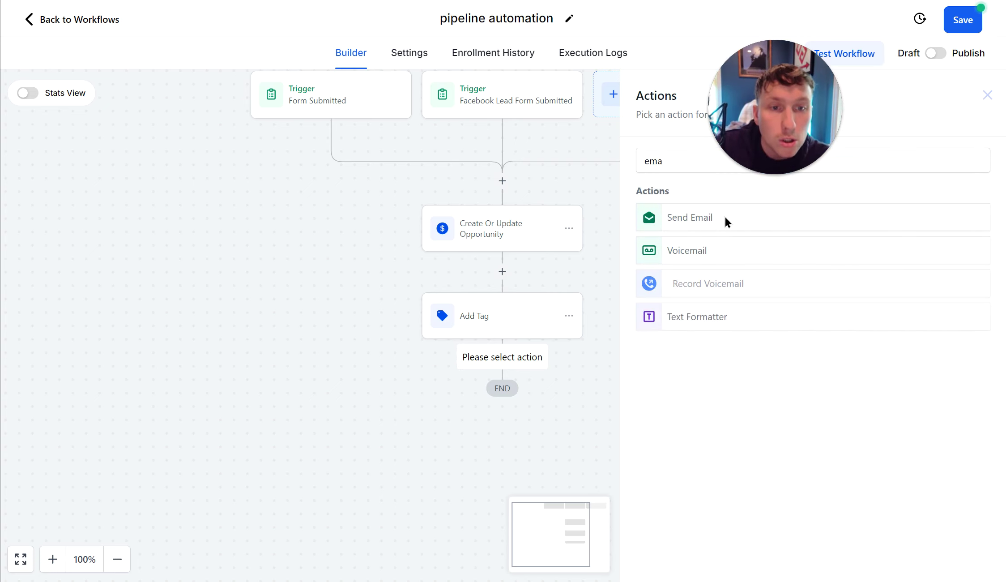
left_click(725, 217)
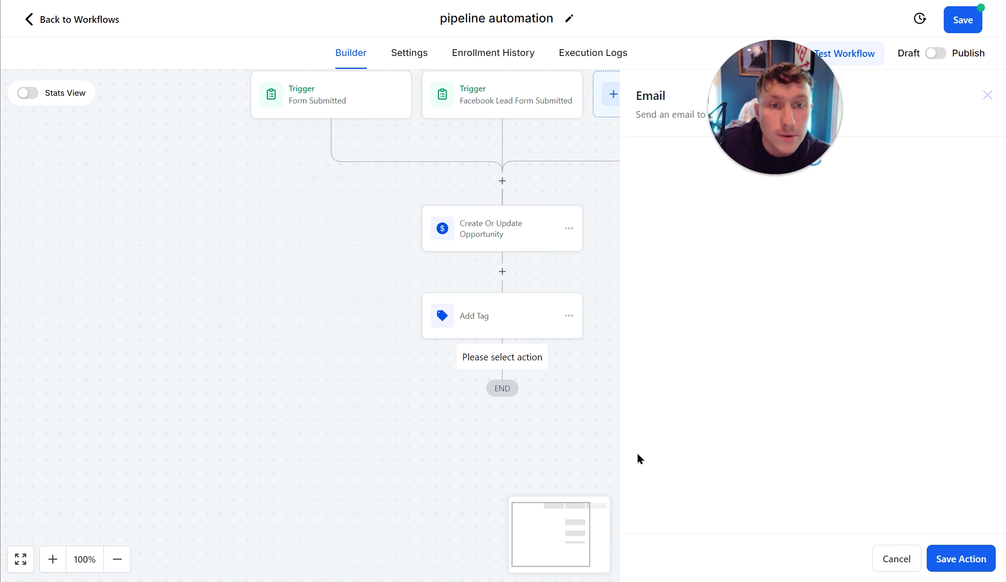
left_click(982, 565)
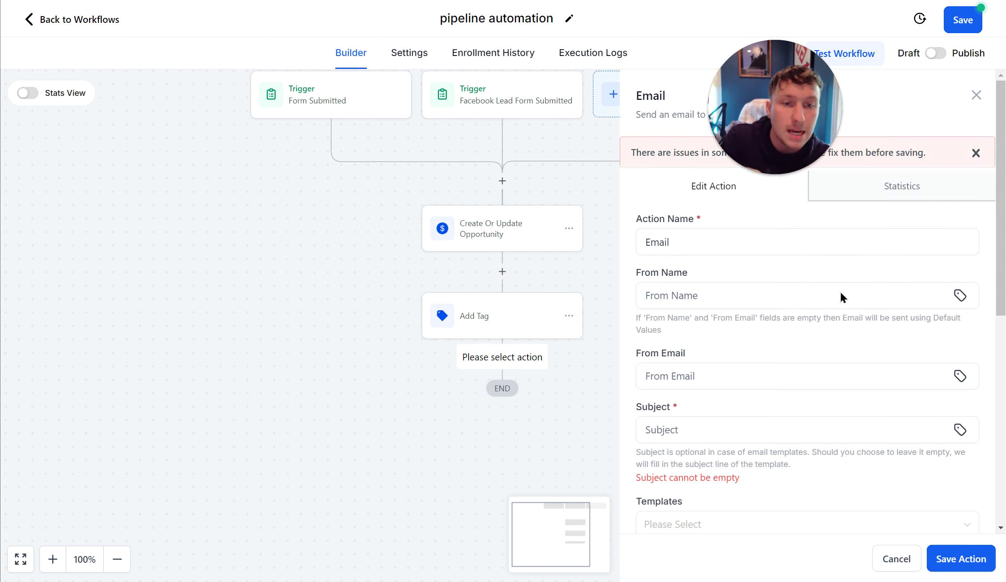
scroll(801, 439, "down", 7)
scroll(801, 438, "up", 5)
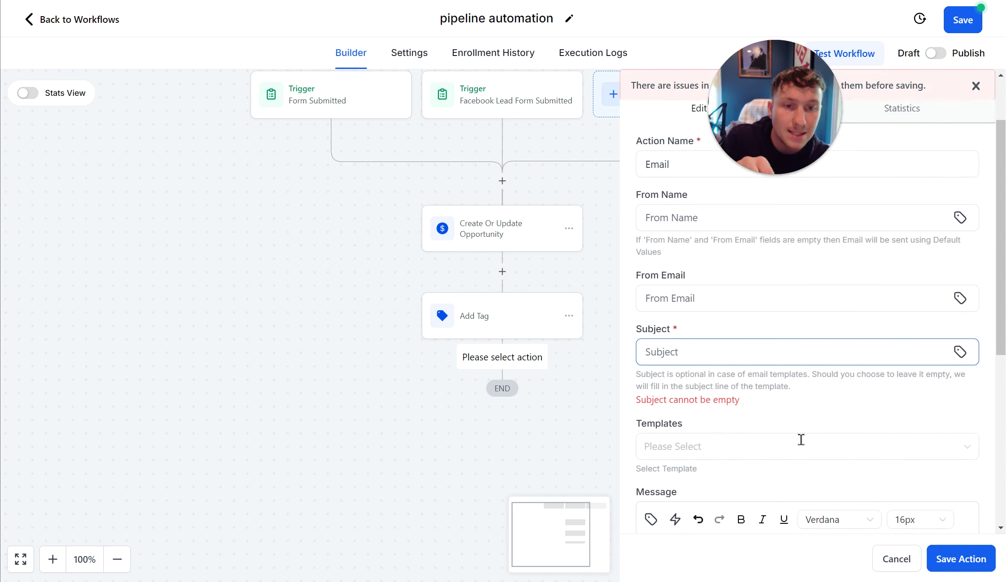
scroll(801, 440, "up", 2)
left_click(977, 95)
scroll(591, 335, "down", 3)
scroll(591, 335, "up", 3)
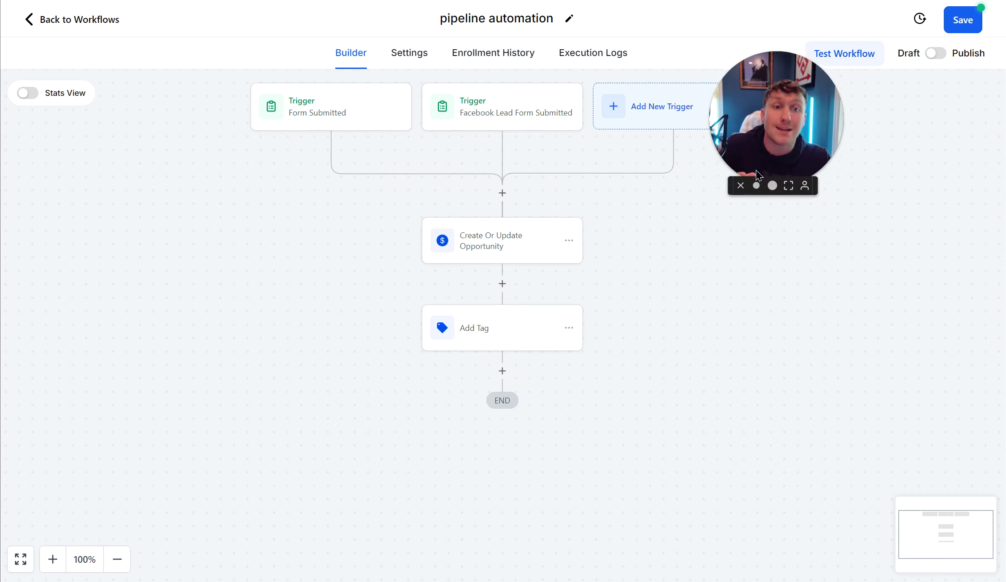
- Leave the pipeline automation workflow and return to the workflow list, discarding the unsaved changes
left_click_drag(775, 112, 756, 162)
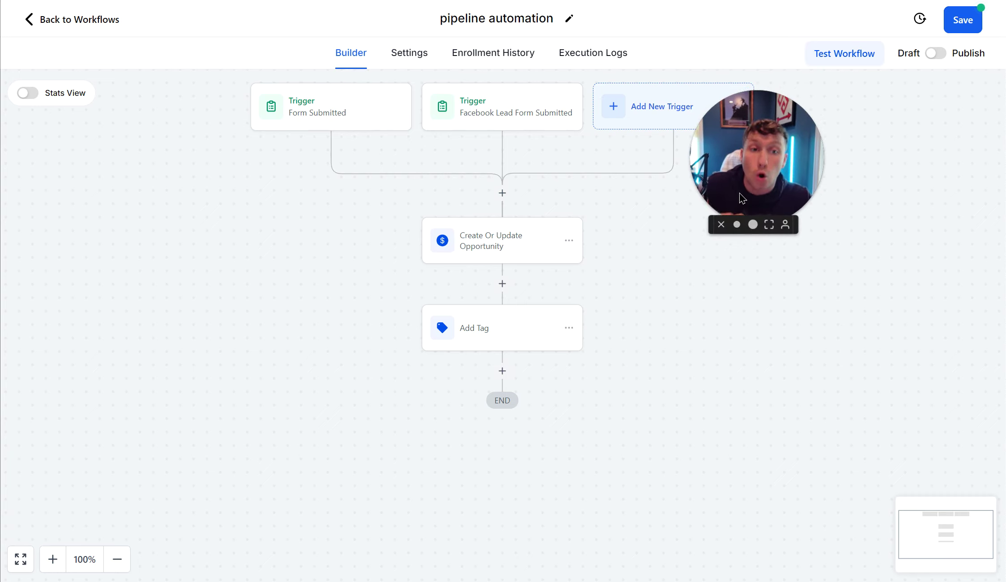
left_click(942, 56)
left_click(932, 56)
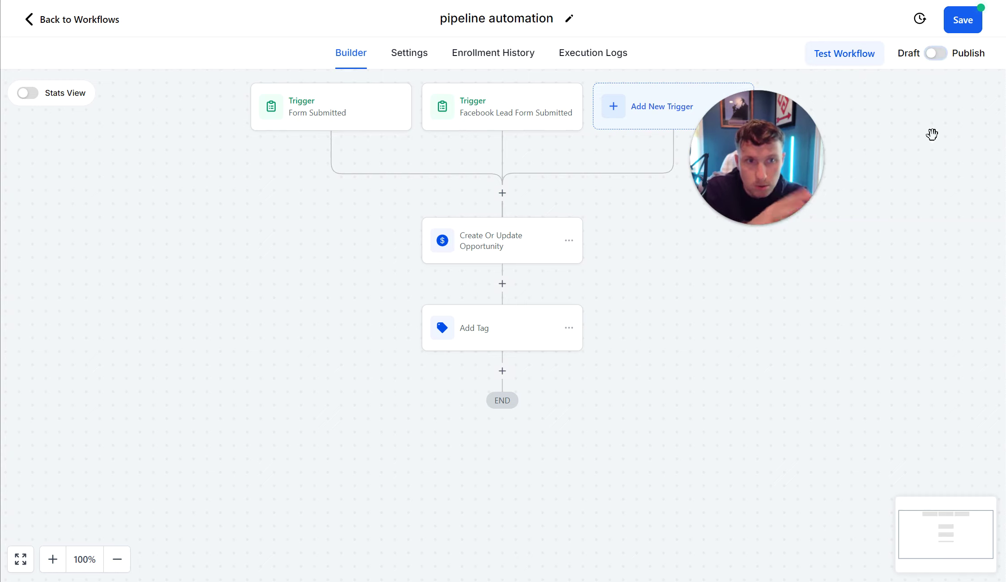
left_click(28, 20)
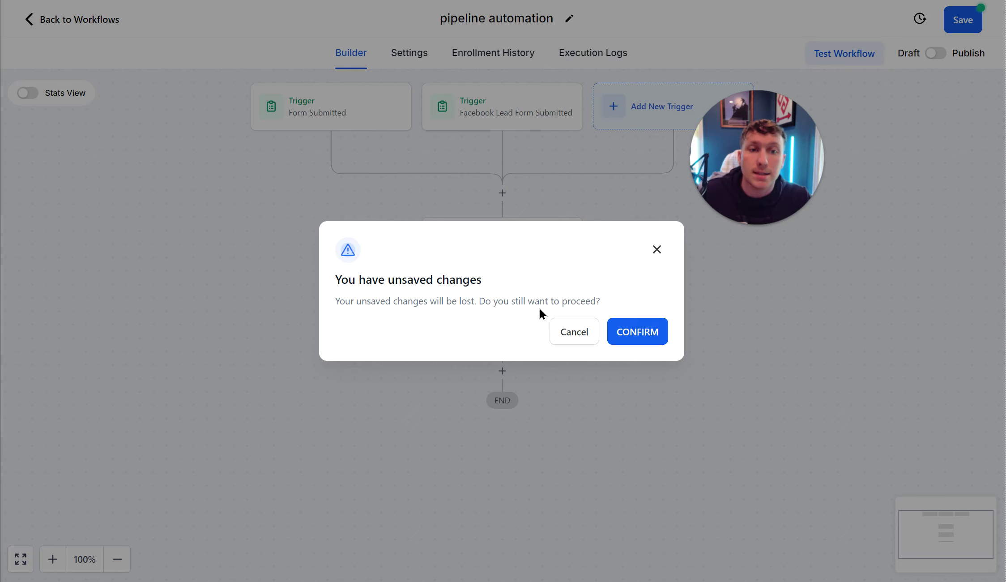
left_click(636, 338)
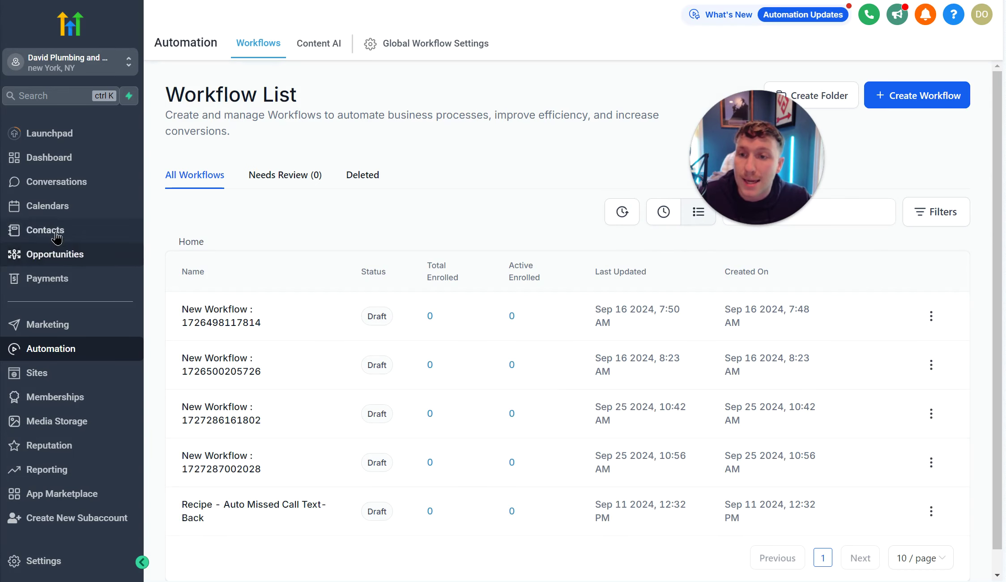
- Open the test pipeline's opportunities board and move the New Lead opportunity to the Booked call stage
left_click(65, 256)
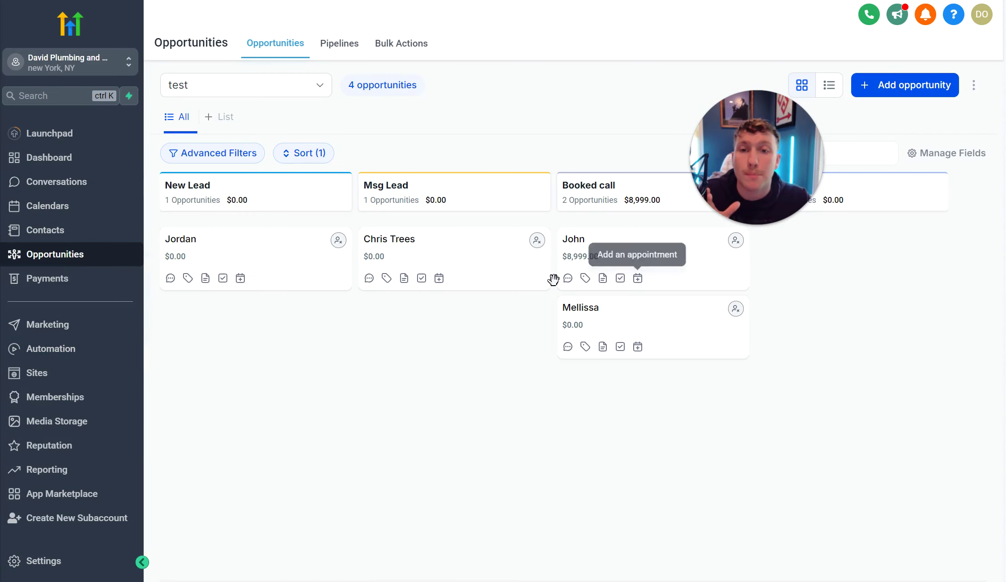
left_click_drag(254, 260, 707, 290)
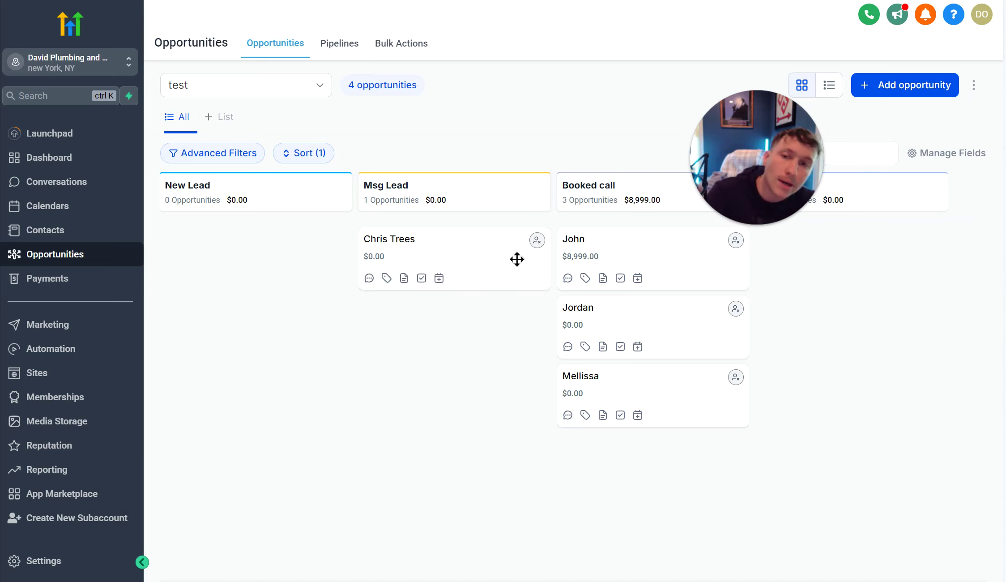
mouse_move(642, 251)
left_mouse_down()
mouse_move(651, 261)
mouse_move(647, 253)
left_mouse_up()
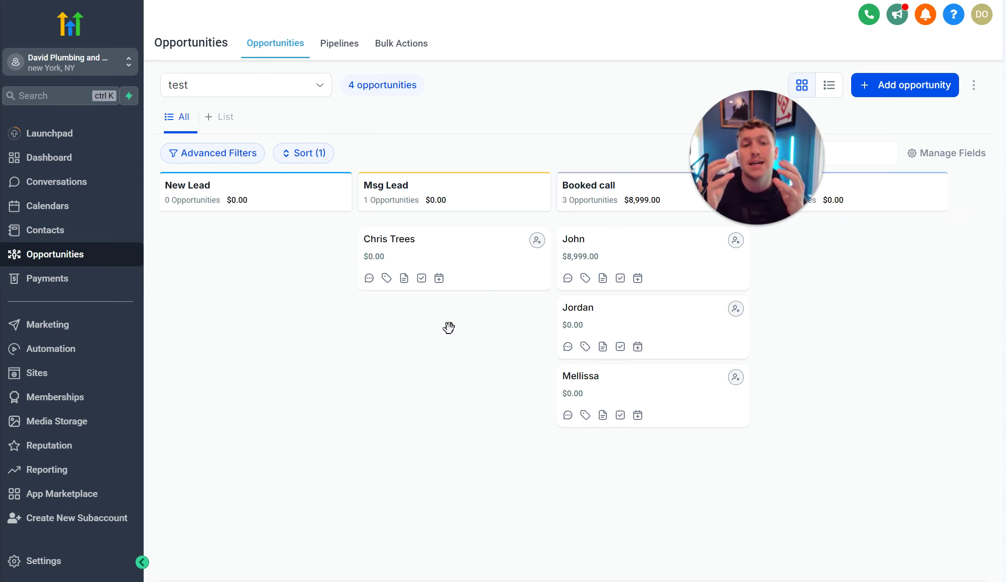
- Open the dashboard and look through its opportunity, funnel, stage distribution, tasks and manual actions widgets
left_click(77, 158)
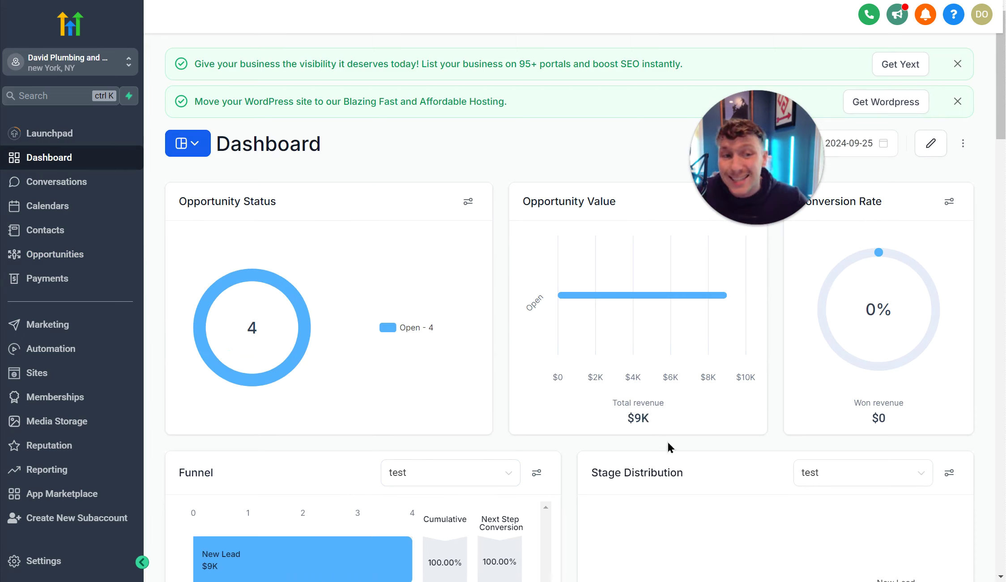
scroll(665, 456, "down", 2)
scroll(798, 268, "down", 3)
scroll(414, 524, "down", 8)
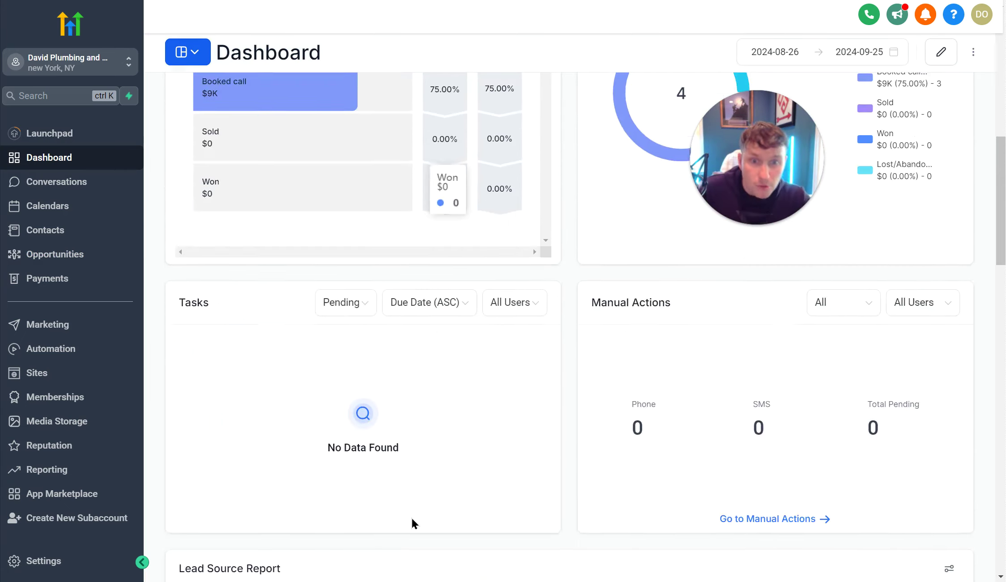
scroll(411, 519, "up", 13)
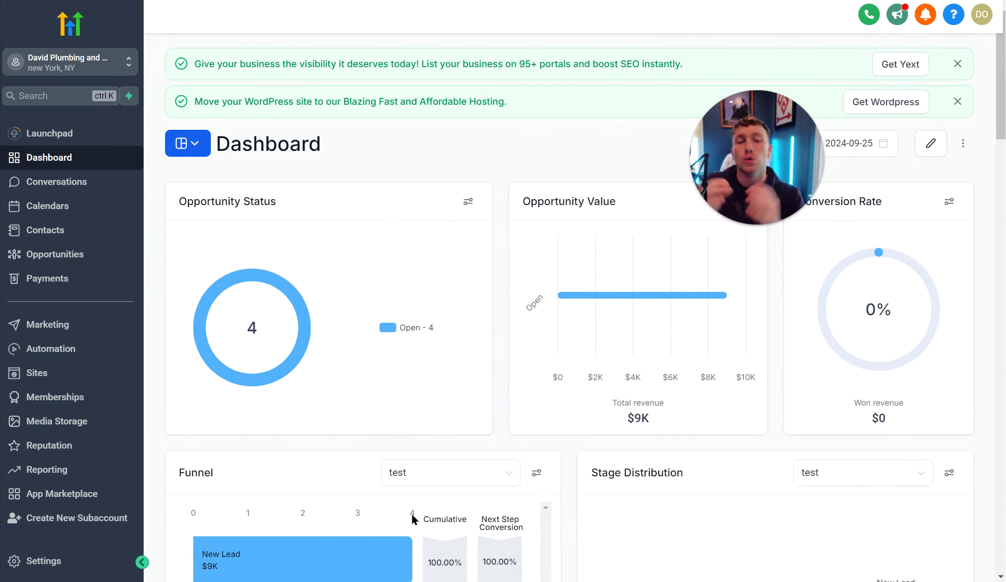